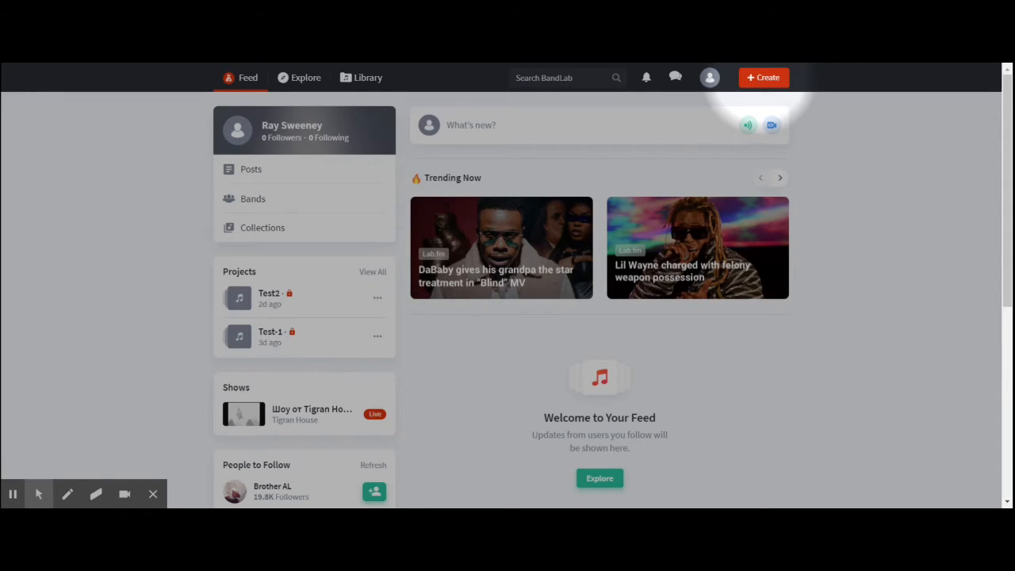
Create a new project and open the loop library instead of choosing a track type.
left_click(762, 80)
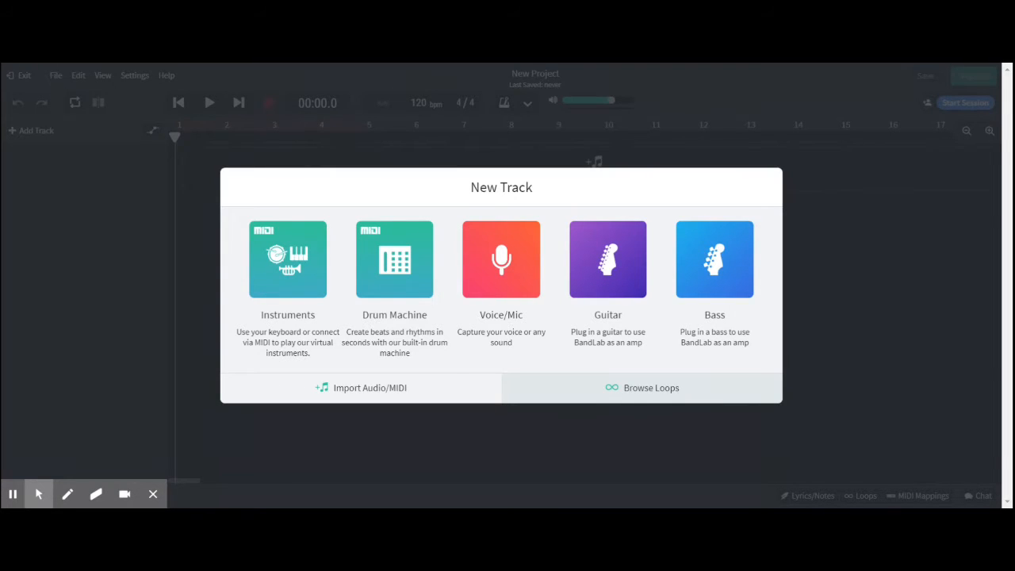
left_click(642, 388)
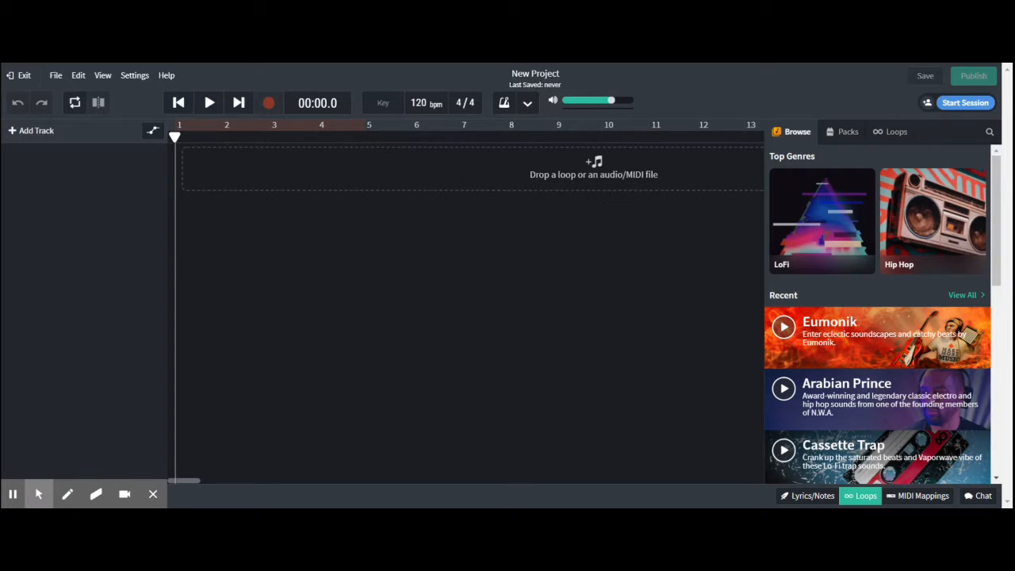
Preview the Arabian Prince, Cassette Trap, Progressive Hip Hop and Classic Hip Hop loop packs.
left_click(783, 388)
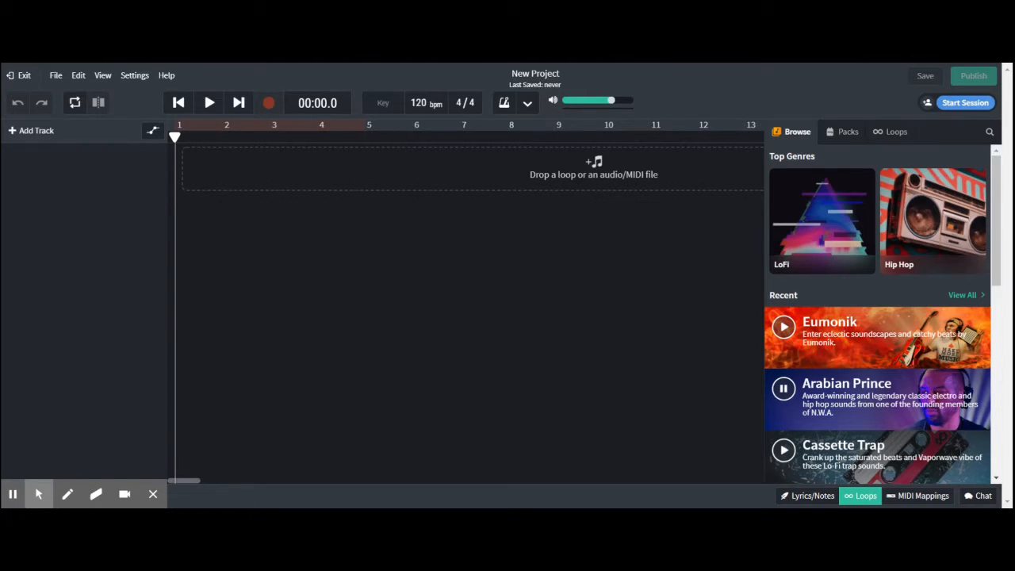
left_click(783, 449)
scroll(812, 365, "down", 3)
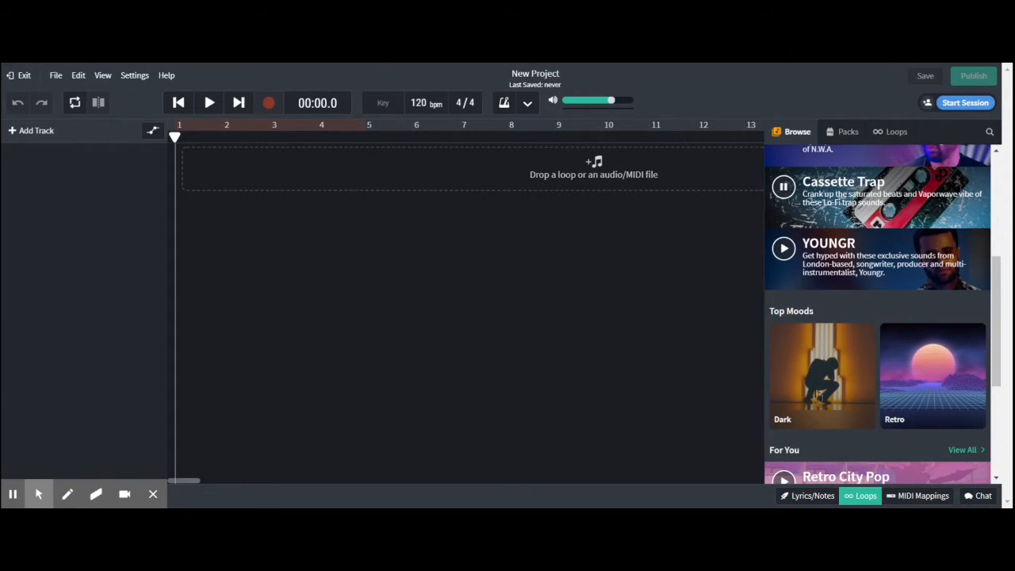
scroll(817, 396, "down", 2)
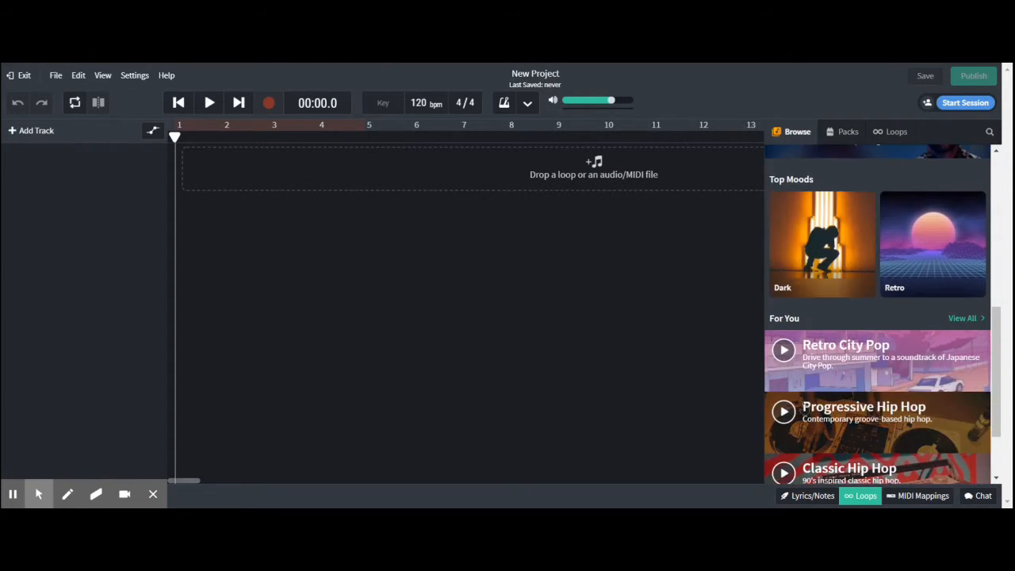
left_click(783, 411)
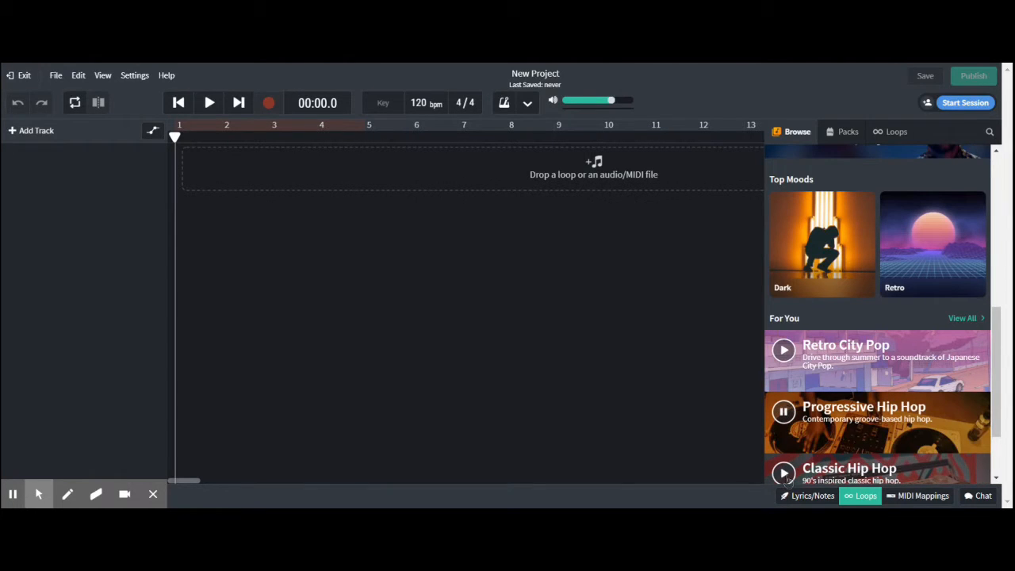
left_click(785, 473)
scroll(785, 473, "down", 2)
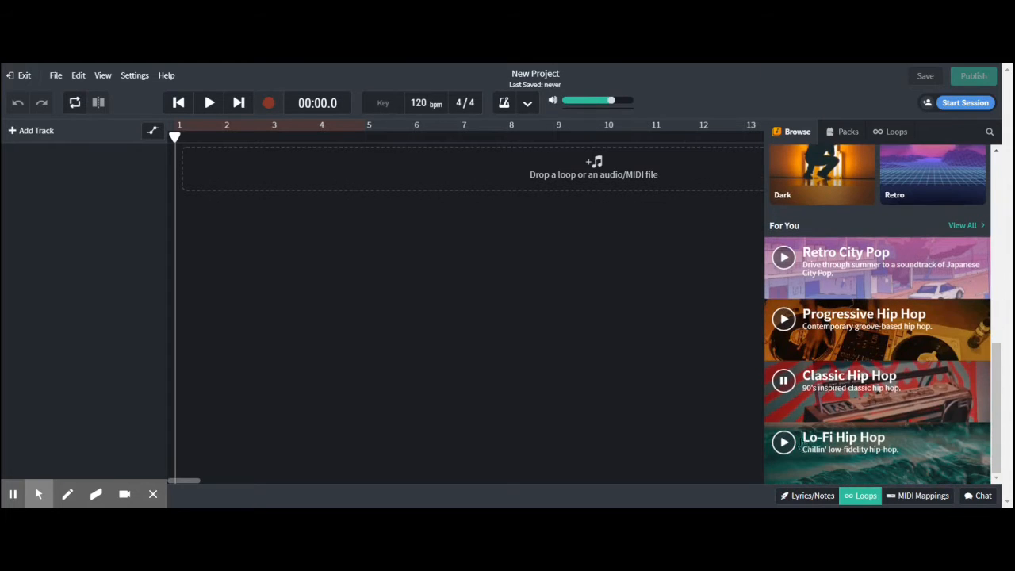
Preview the three recent packs Eumonik, Arabian Prince and Cassette Trap in turn.
scroll(852, 429, "up", 5)
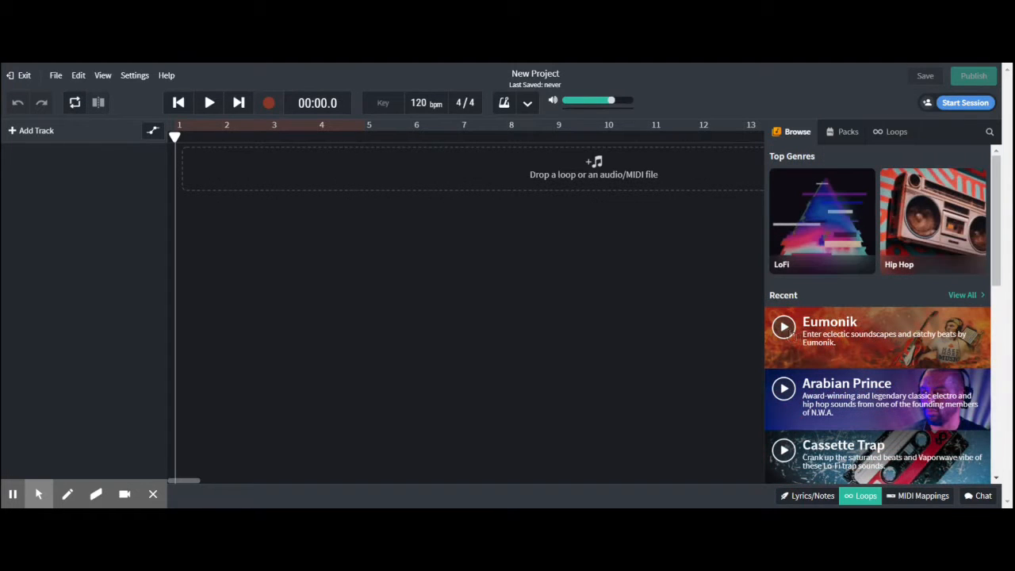
left_click(784, 328)
left_click(784, 389)
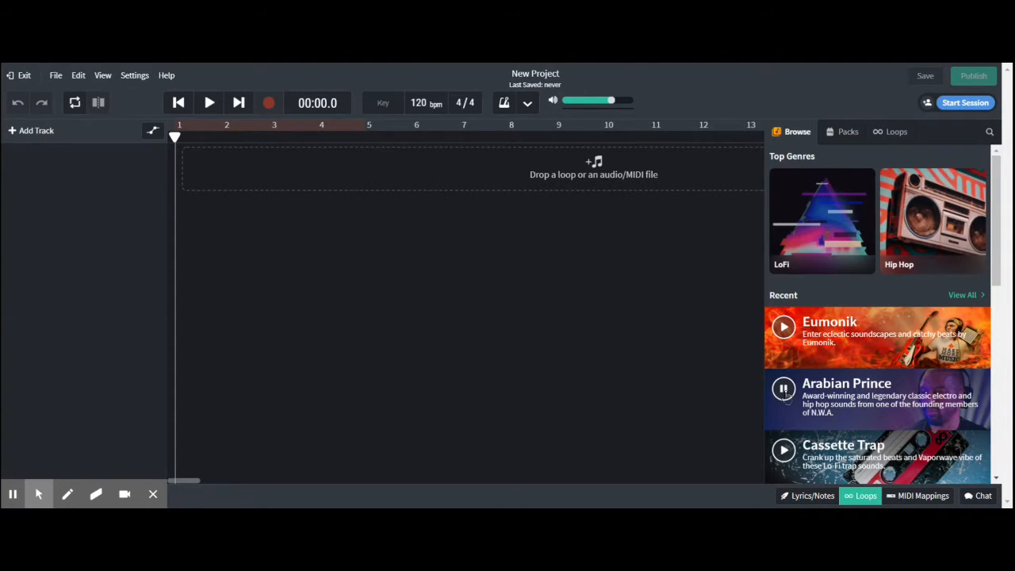
left_click(784, 449)
scroll(795, 450, "down", 1)
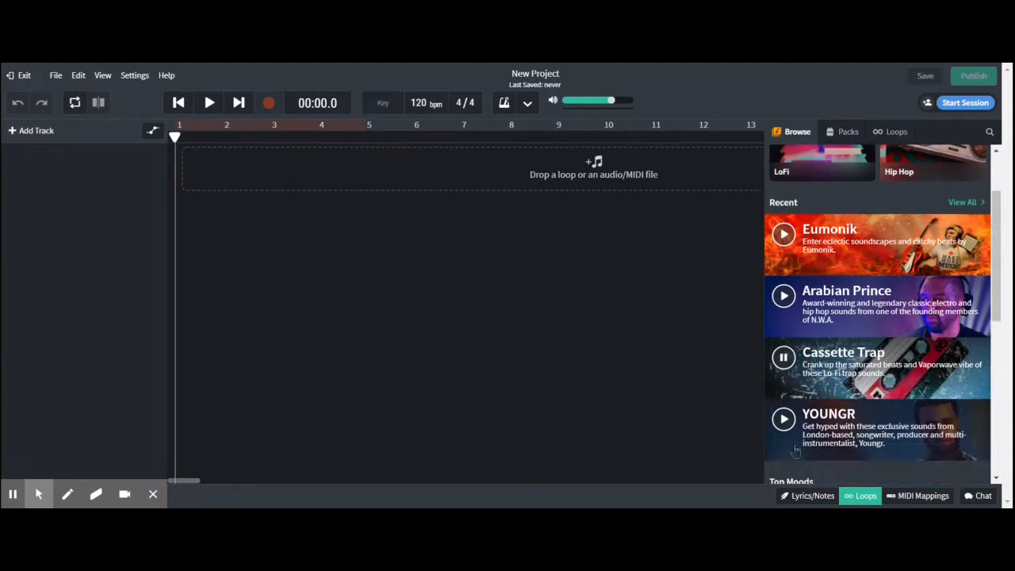
Find the Downtempo Hip Hop pack among the recommended hip hop packs and open its list of loops.
scroll(796, 450, "down", 5)
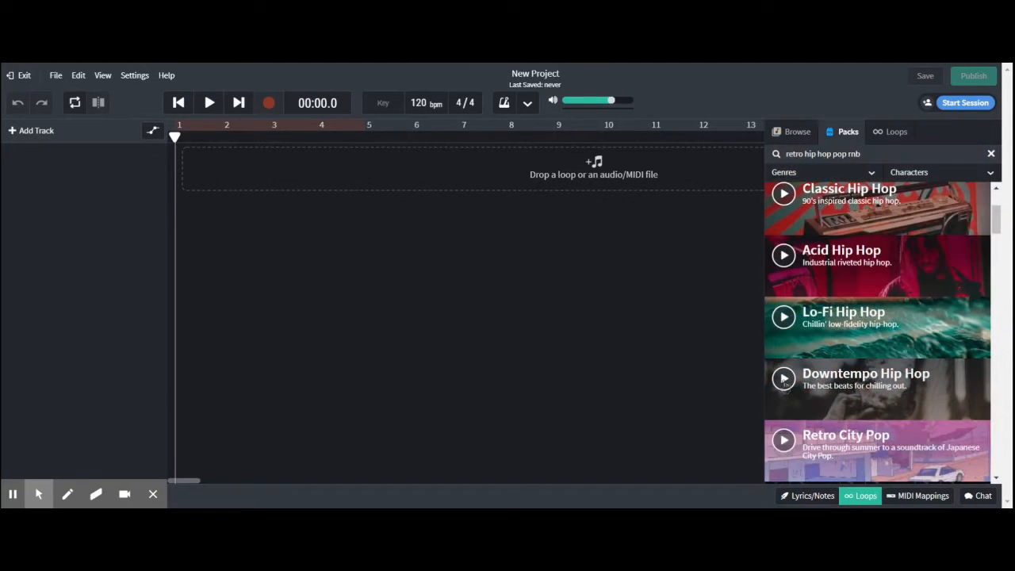
left_click(785, 382)
left_click(854, 379)
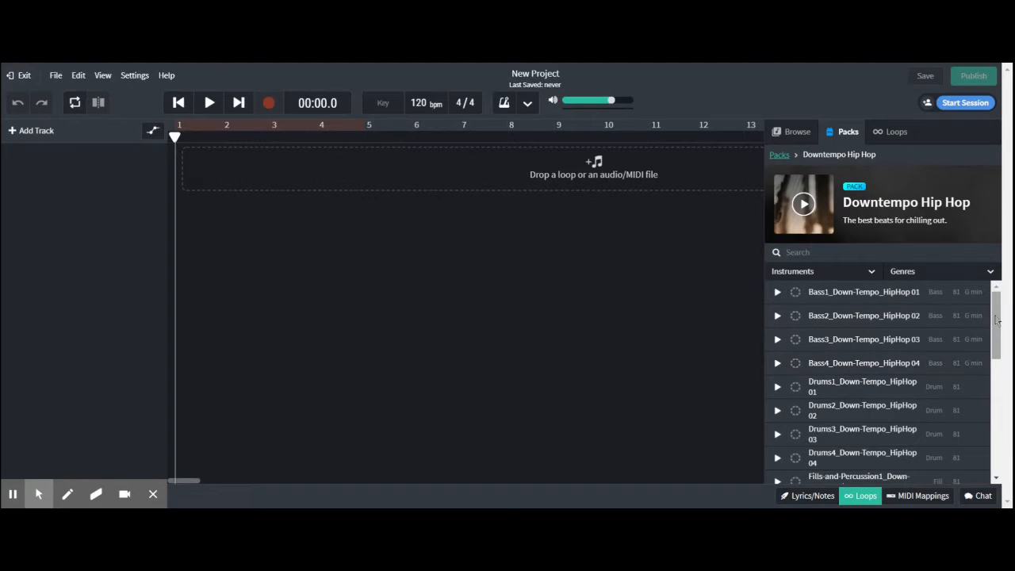
mouse_move(997, 319)
left_mouse_down()
mouse_move(1007, 440)
mouse_move(991, 305)
left_mouse_up()
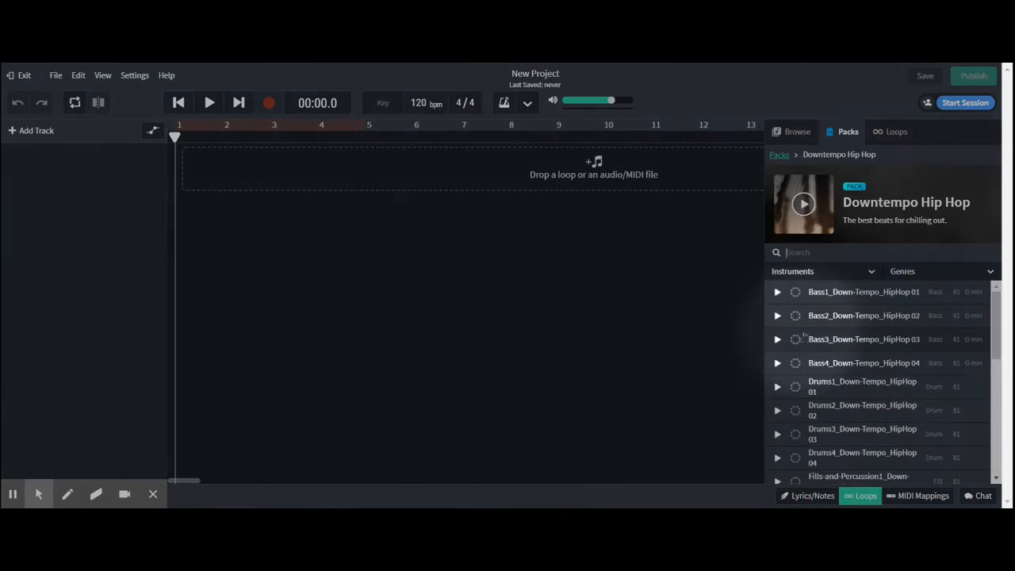
Preview the four drum loops of the Downtempo Hip Hop pack, Drums1 to Drums4, and stop playback.
left_click(776, 387)
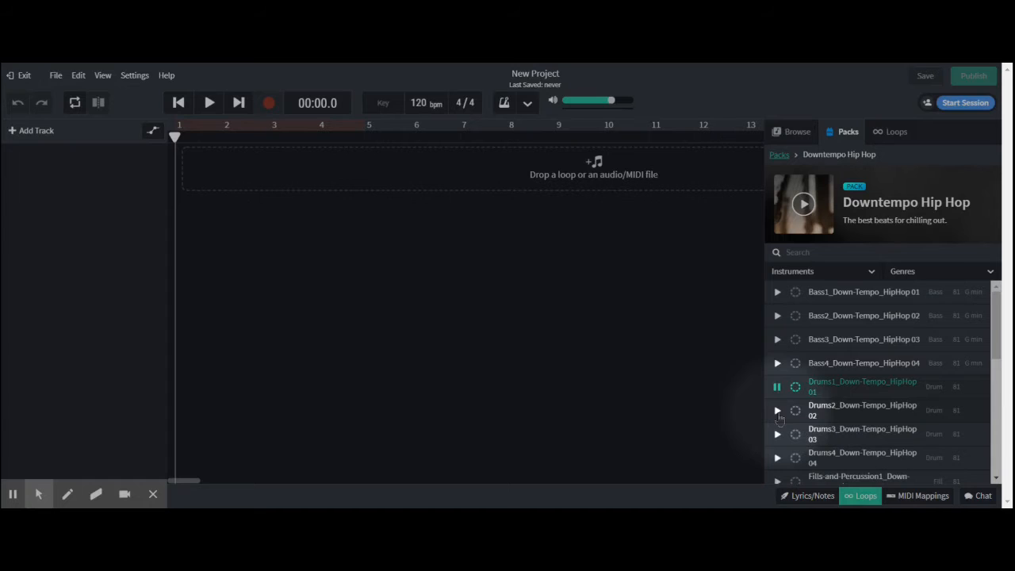
left_click(777, 412)
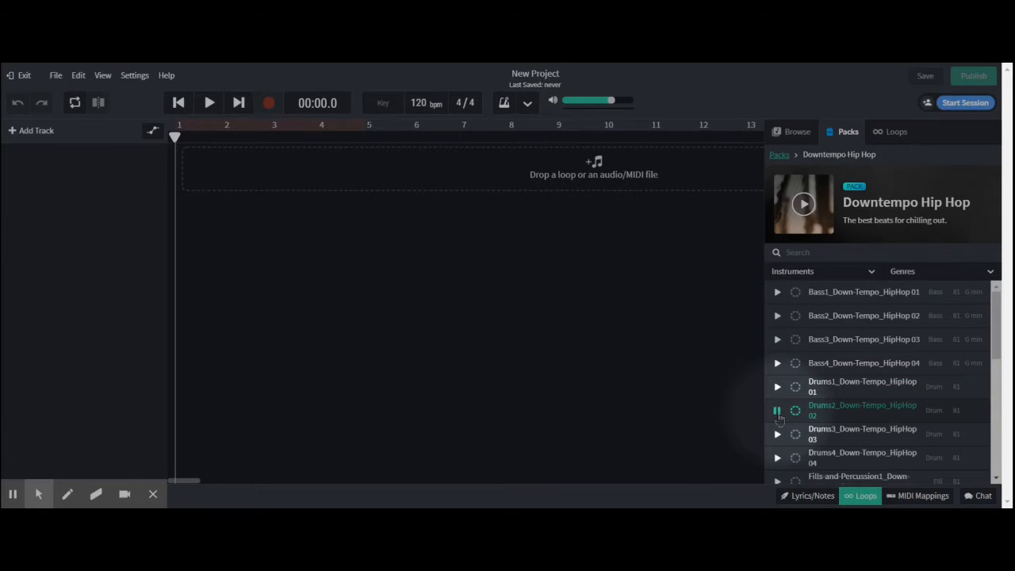
scroll(779, 418, "down", 2)
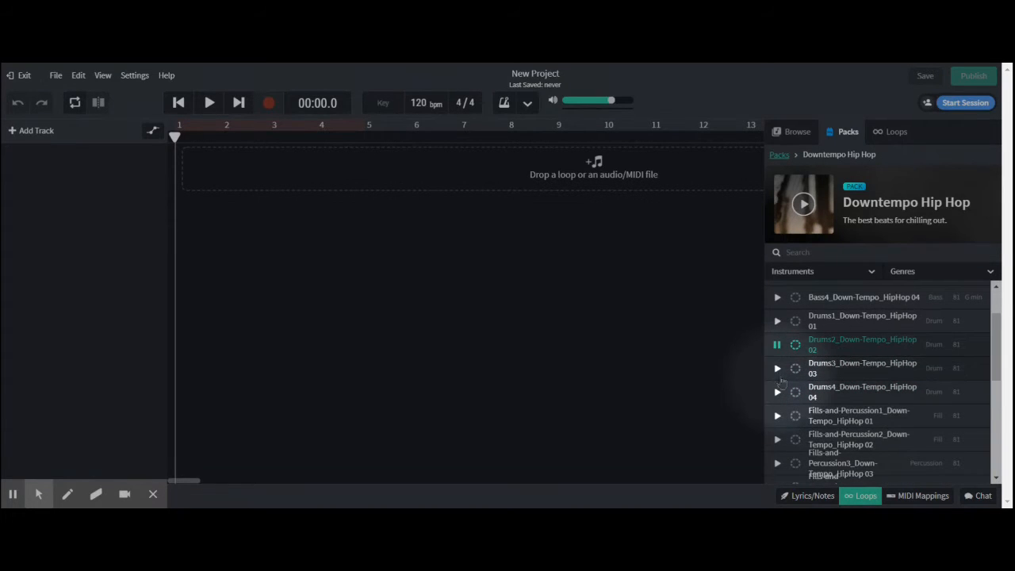
left_click(776, 369)
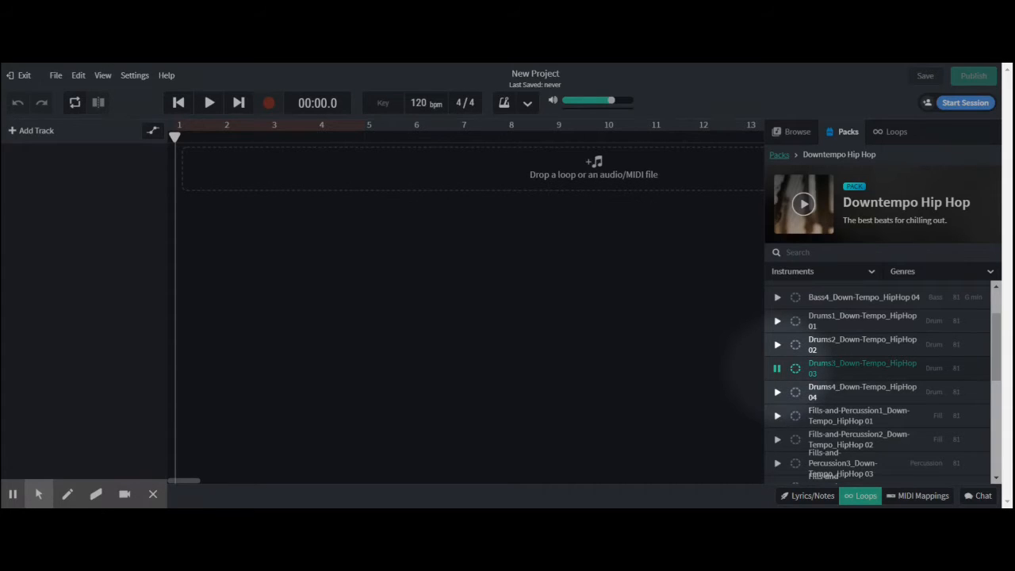
left_click(777, 392)
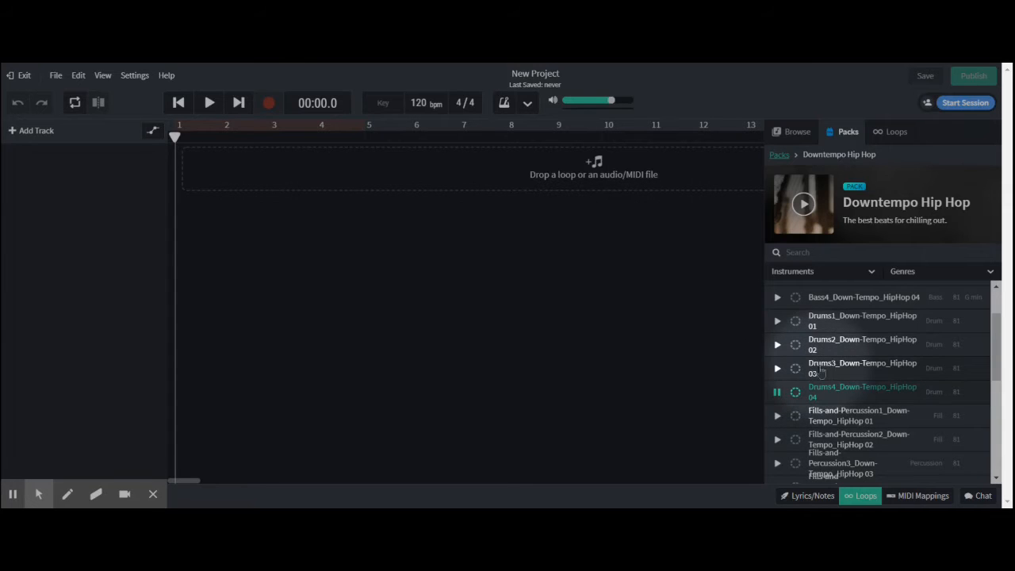
left_click(777, 392)
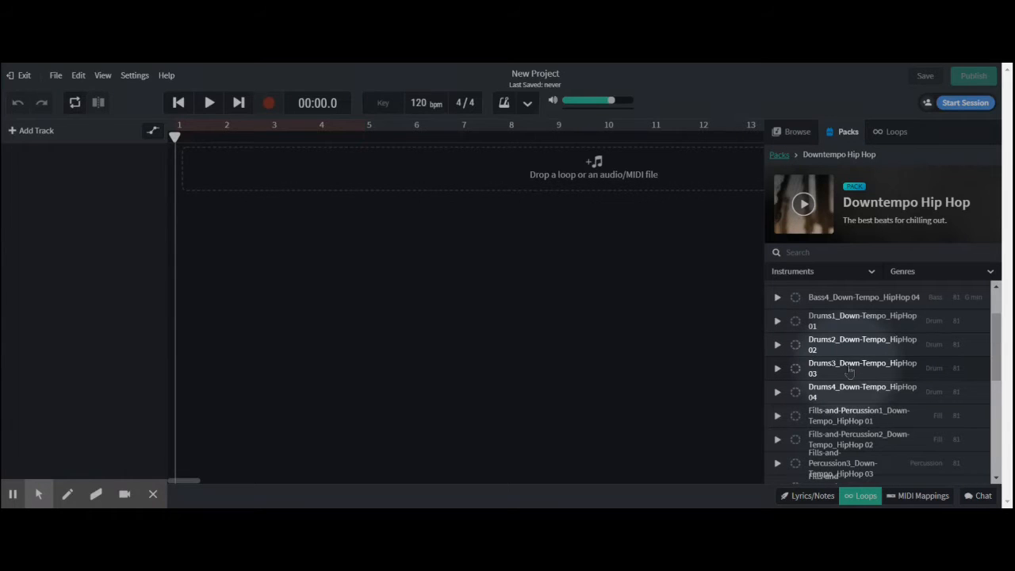
Add the Drums3_Down-Tempo_HipHop 03 loop as a new track and align its region with the start of bar 1.
left_click_drag(850, 369, 266, 155)
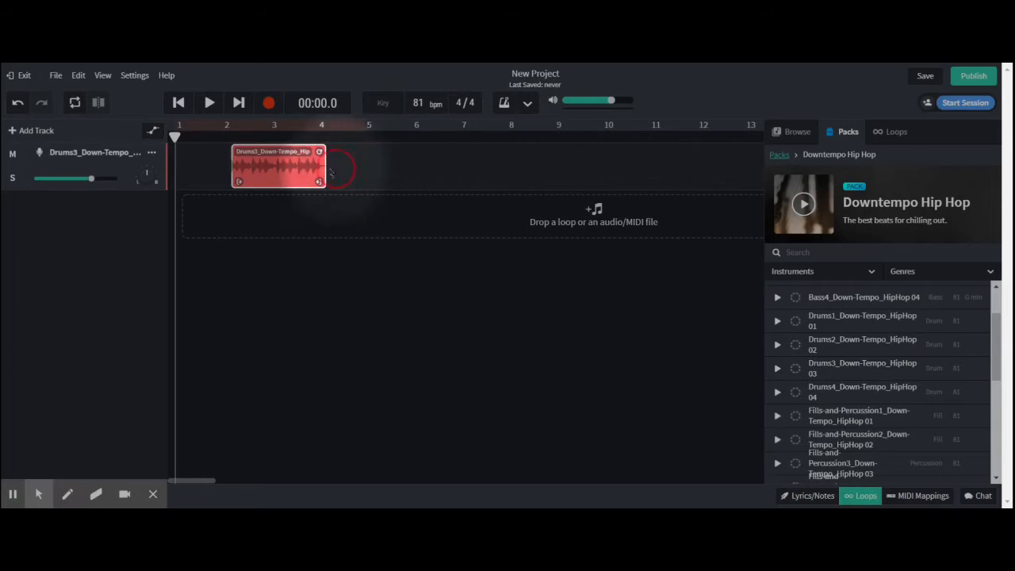
left_click(287, 165)
left_click_drag(287, 164, 222, 161)
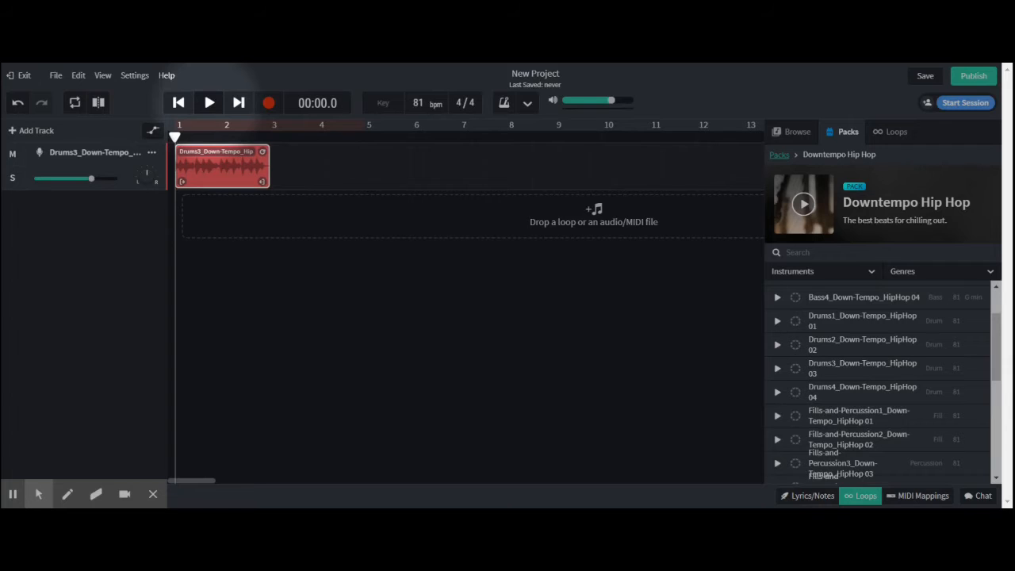
Play the drum region through twice, returning the playhead to the start of the project between plays.
key("space")
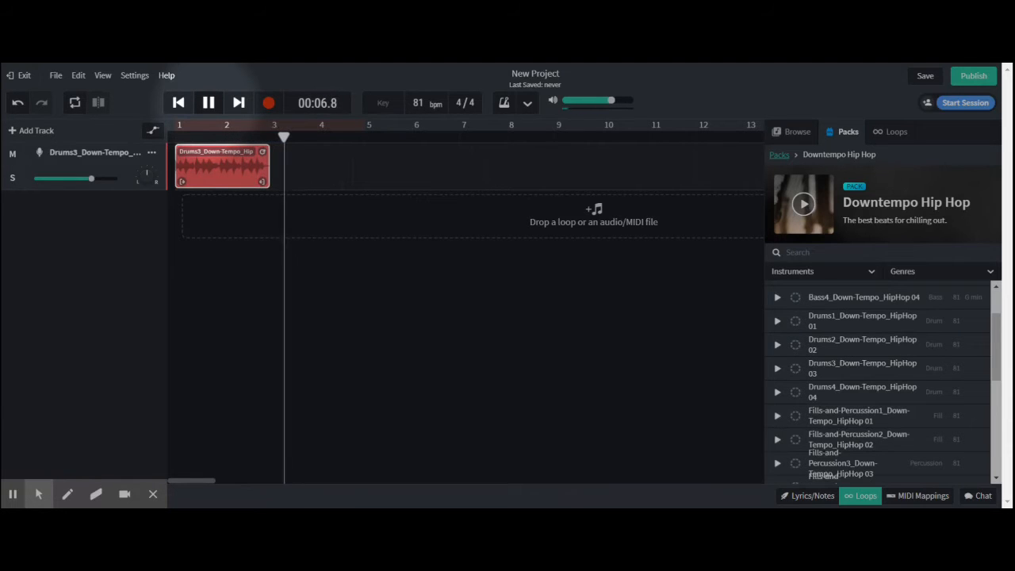
key("space")
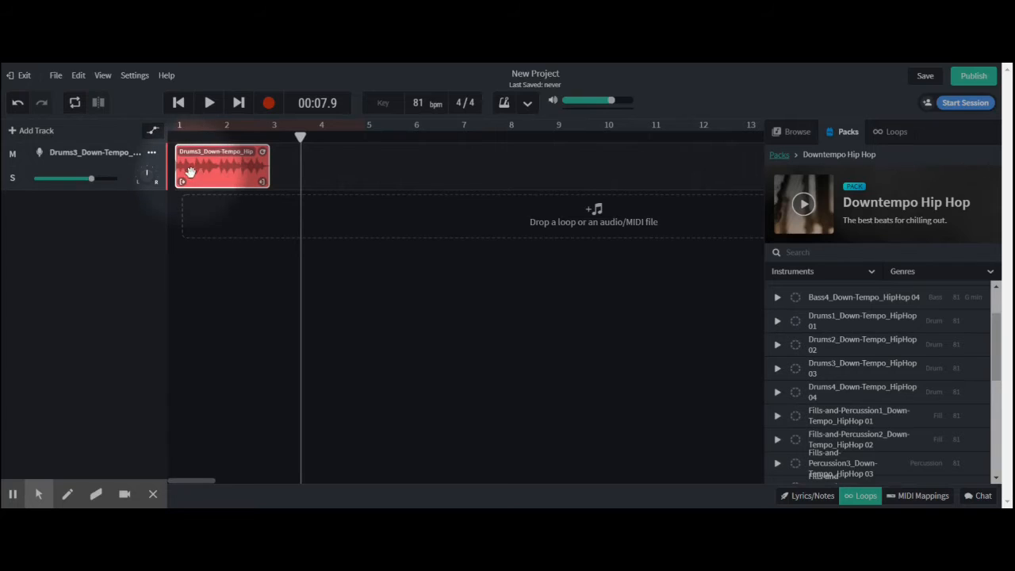
left_click(179, 104)
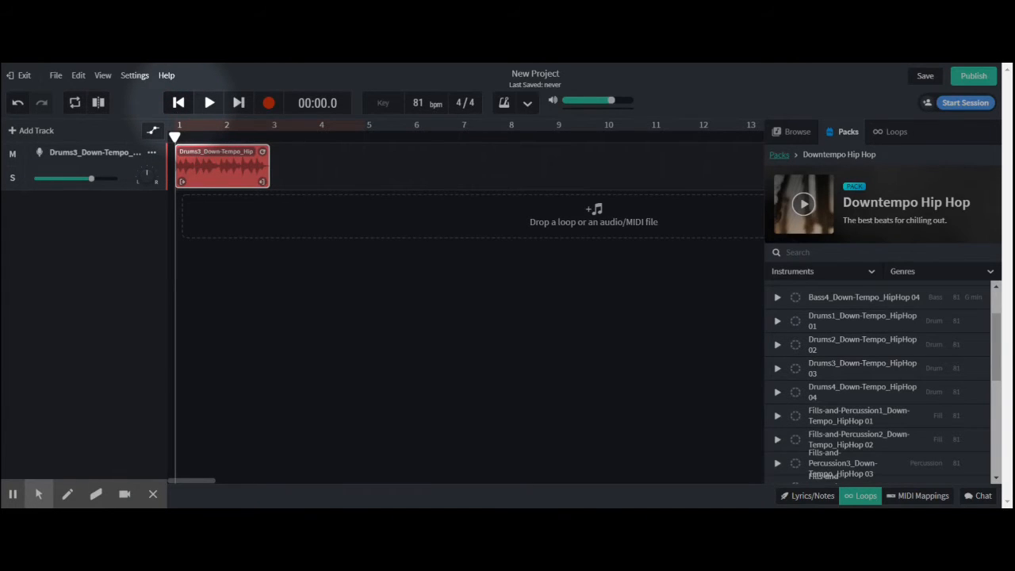
left_click(208, 102)
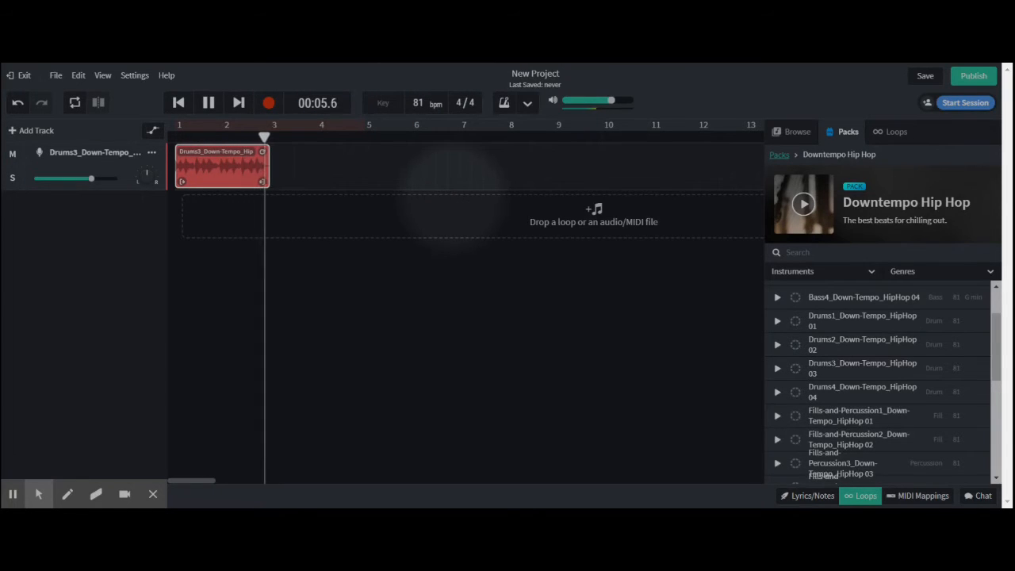
key("space")
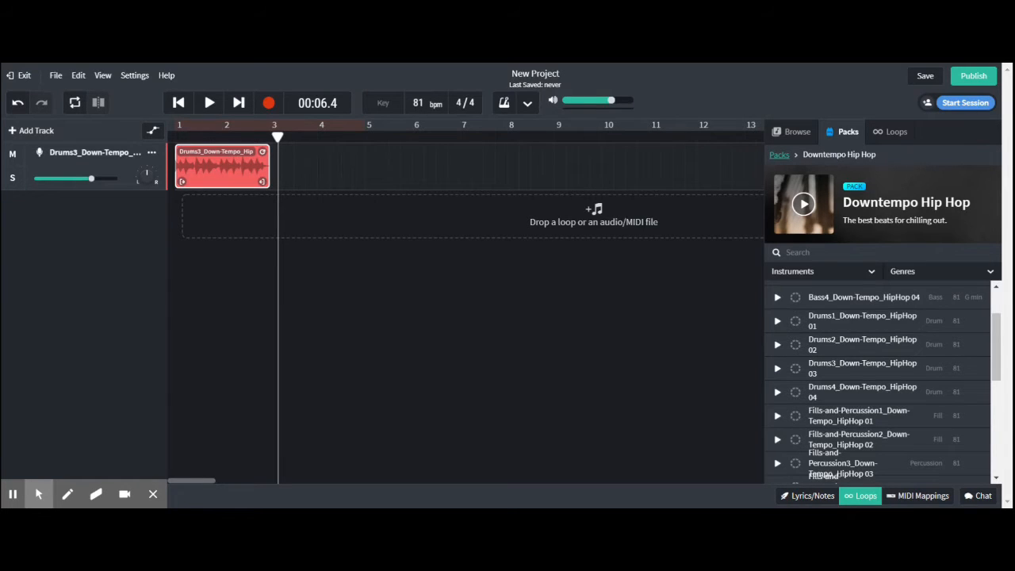
Extend the drum loop so it repeats up to bar 9, and play it back from the beginning.
left_click_drag(261, 152, 547, 157)
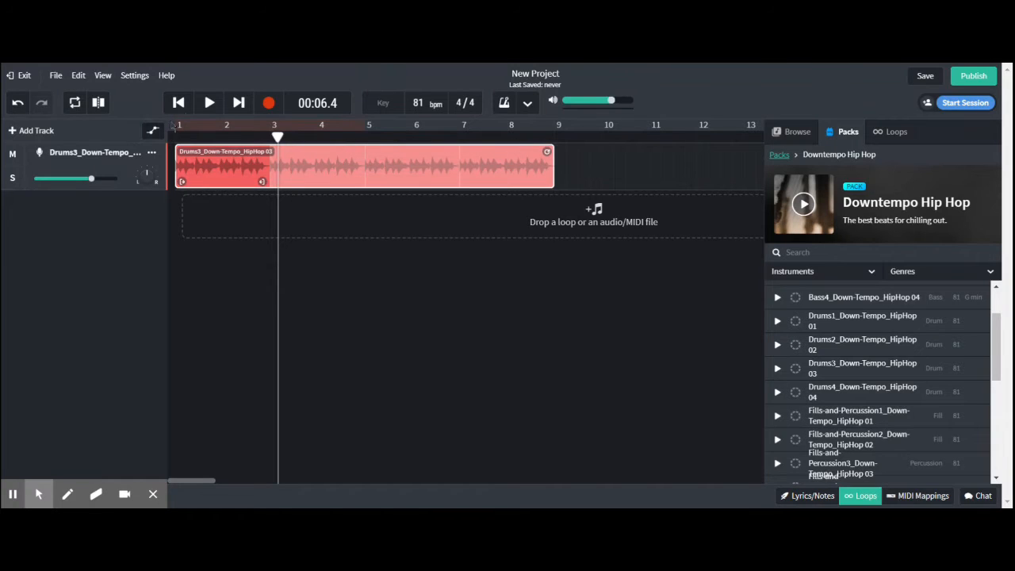
left_click(180, 107)
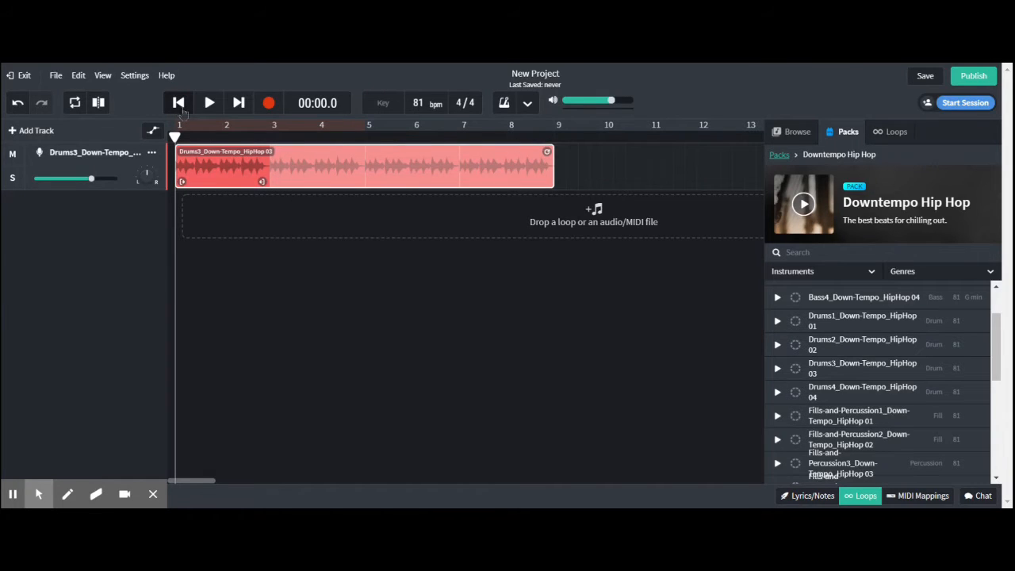
key("space")
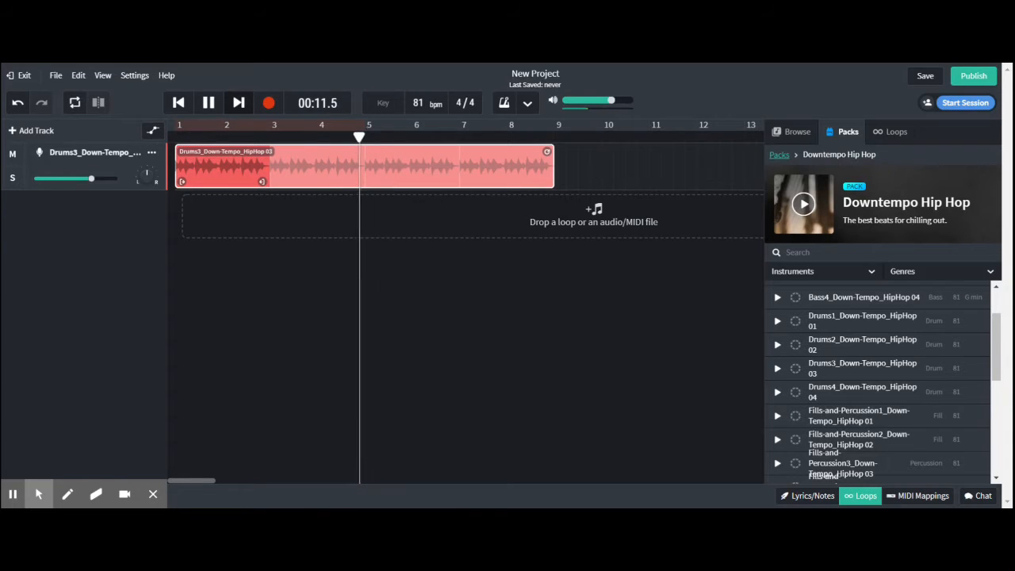
key("space")
Preview the four bass loops of the Downtempo Hip Hop pack, Bass1 to Bass4.
scroll(777, 333, "up", 2)
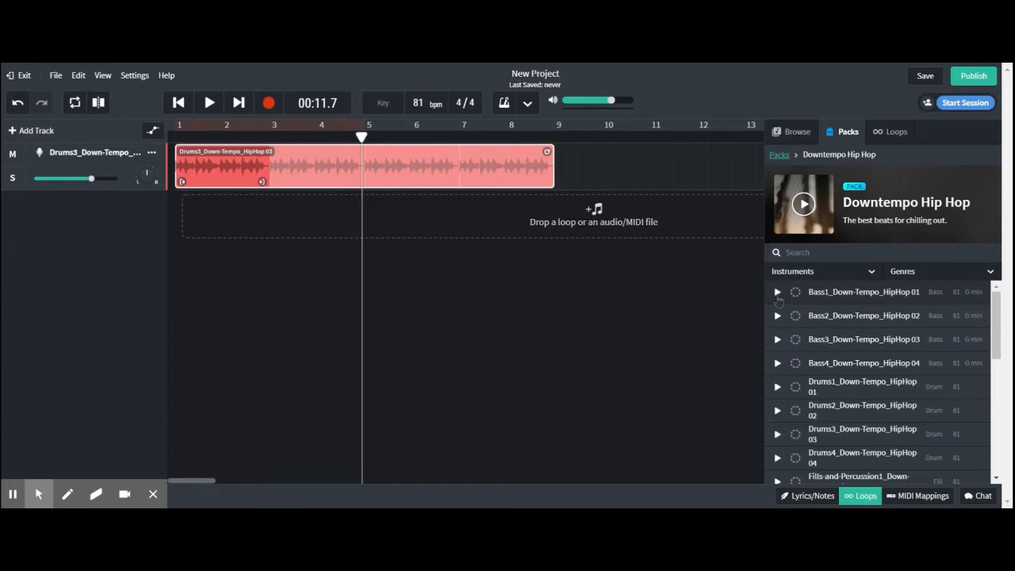
left_click(776, 292)
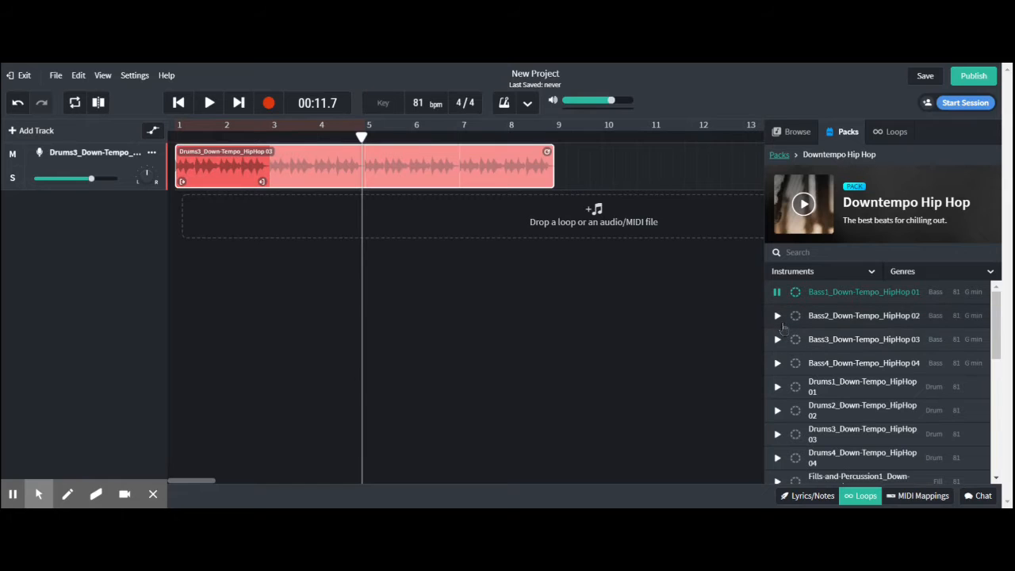
left_click(778, 317)
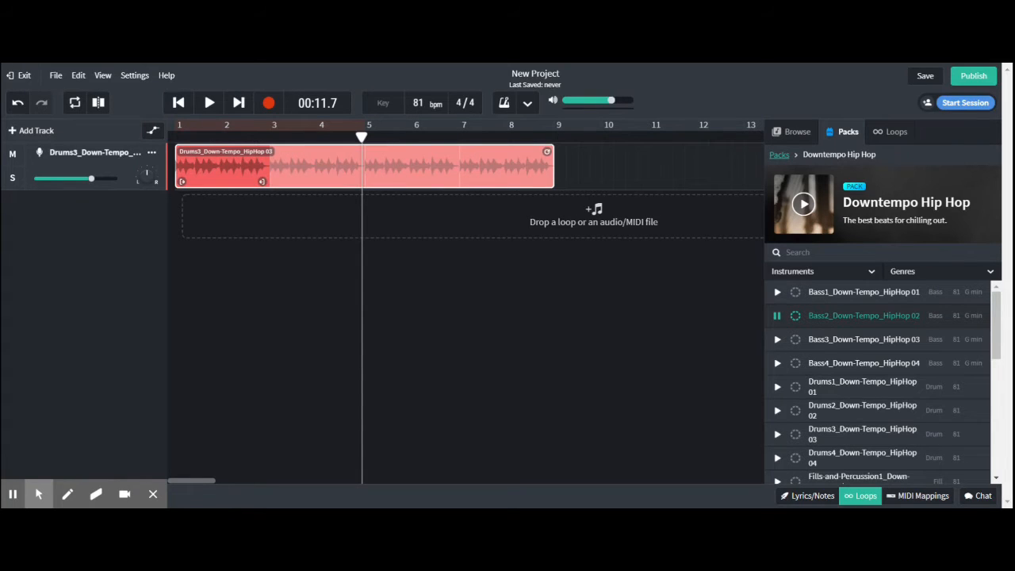
left_click(777, 340)
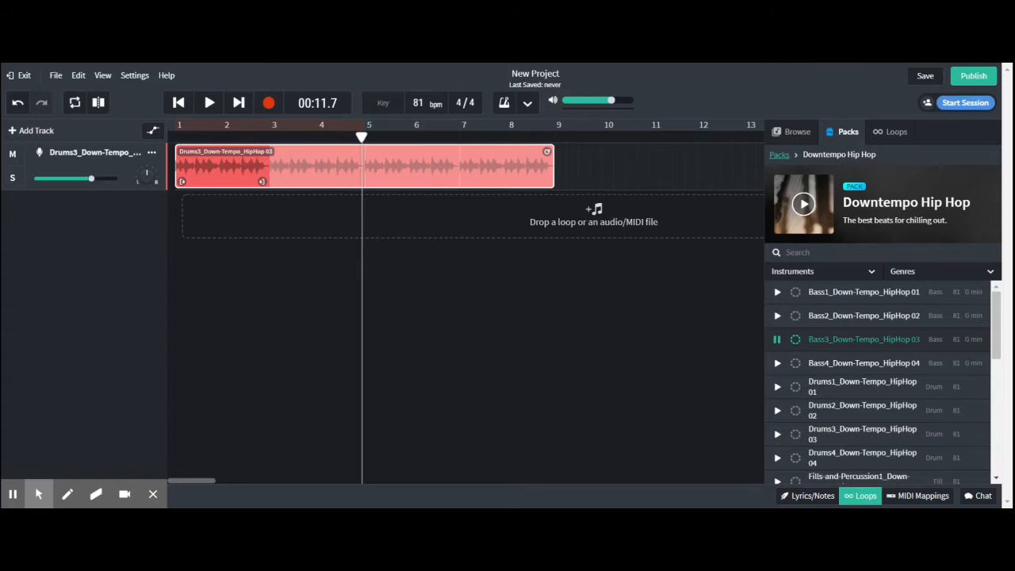
left_click(777, 363)
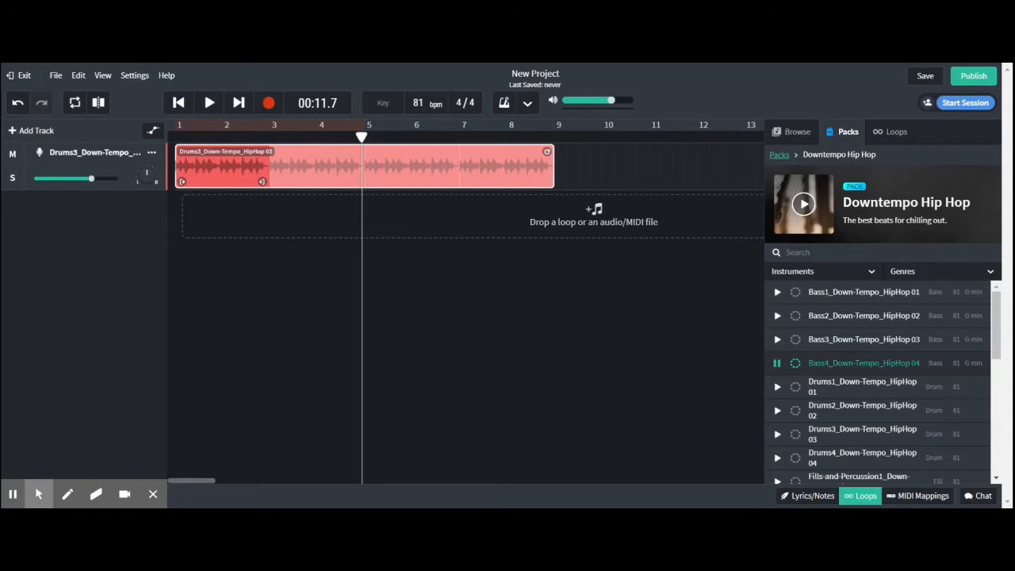
Preview the Bass2_Down-Tempo_HipHop 02 loop, add it as a new track and align its region with the start of bar 1.
left_click(777, 316)
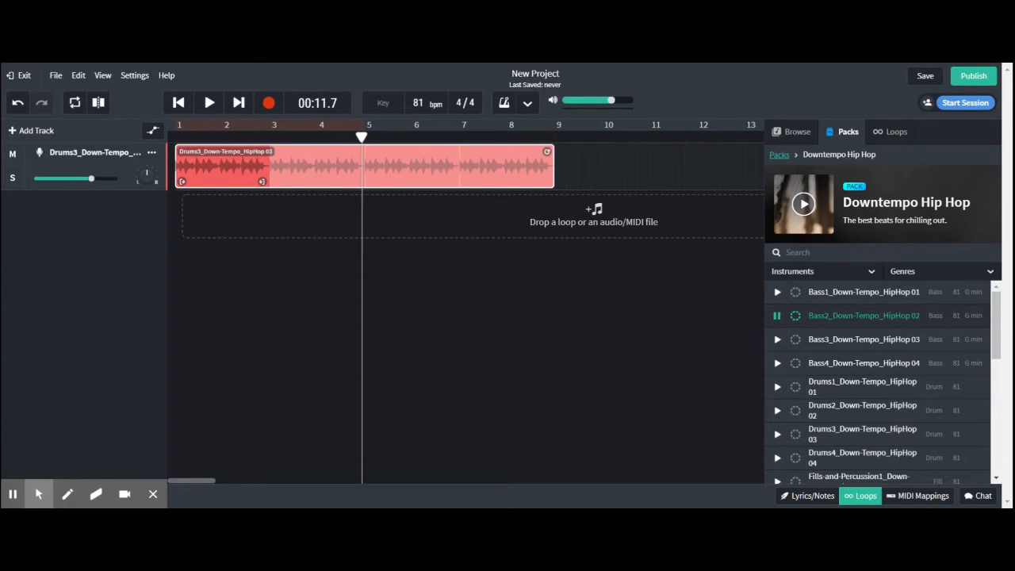
left_click_drag(873, 324, 257, 201)
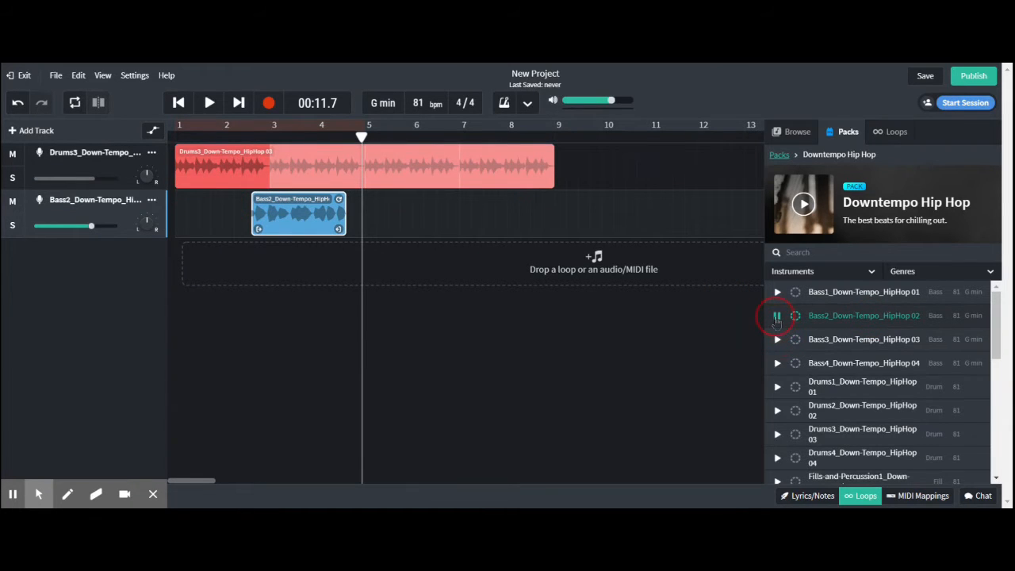
left_click(777, 315)
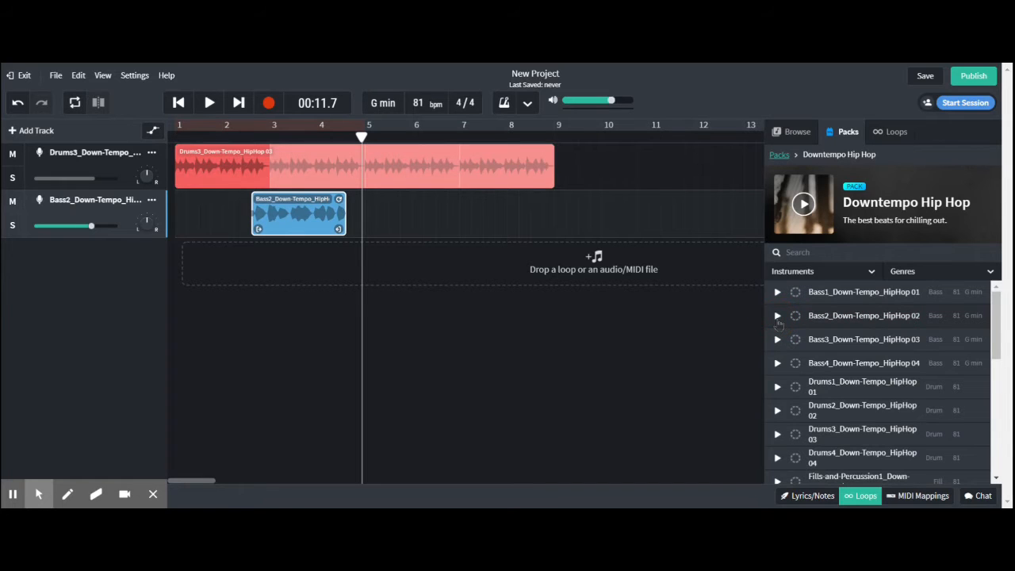
left_click_drag(304, 216, 209, 212)
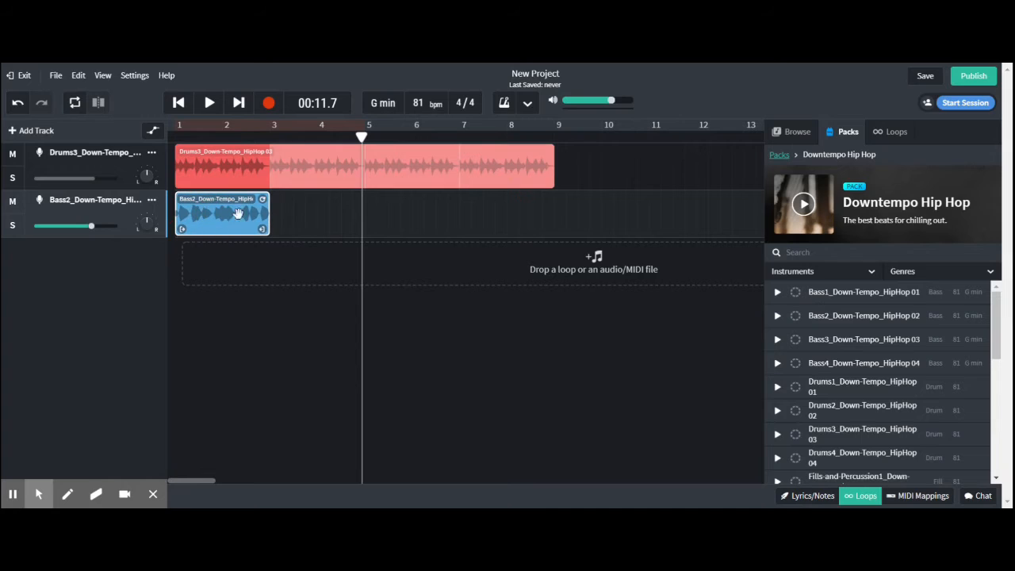
Extend the bass loop so it repeats up to bar 9, and play both tracks from the beginning.
left_click(179, 103)
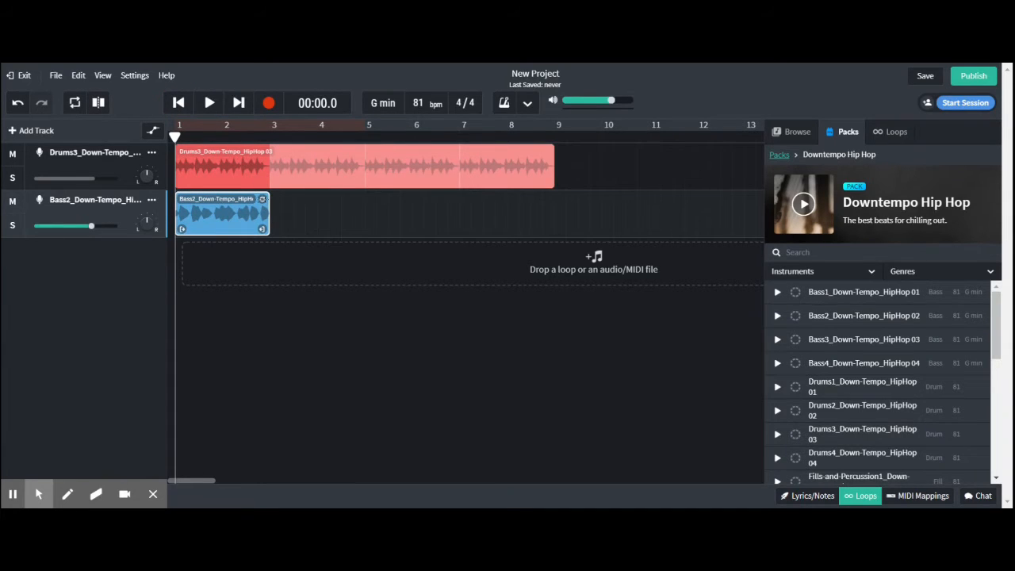
left_click_drag(265, 203, 531, 214)
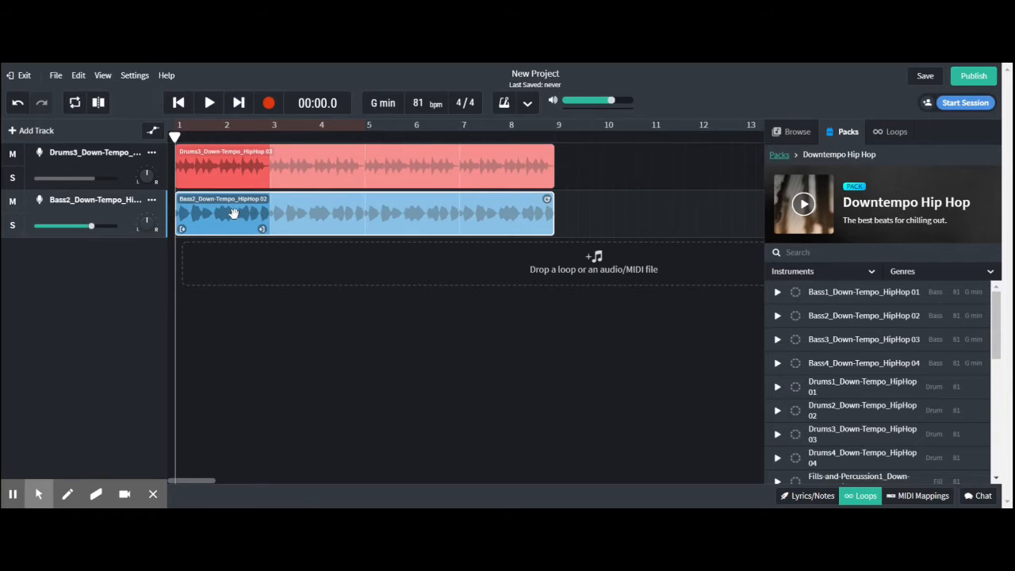
mouse_move(235, 214)
left_mouse_down()
mouse_move(261, 215)
mouse_move(232, 215)
left_mouse_up()
left_click(208, 102)
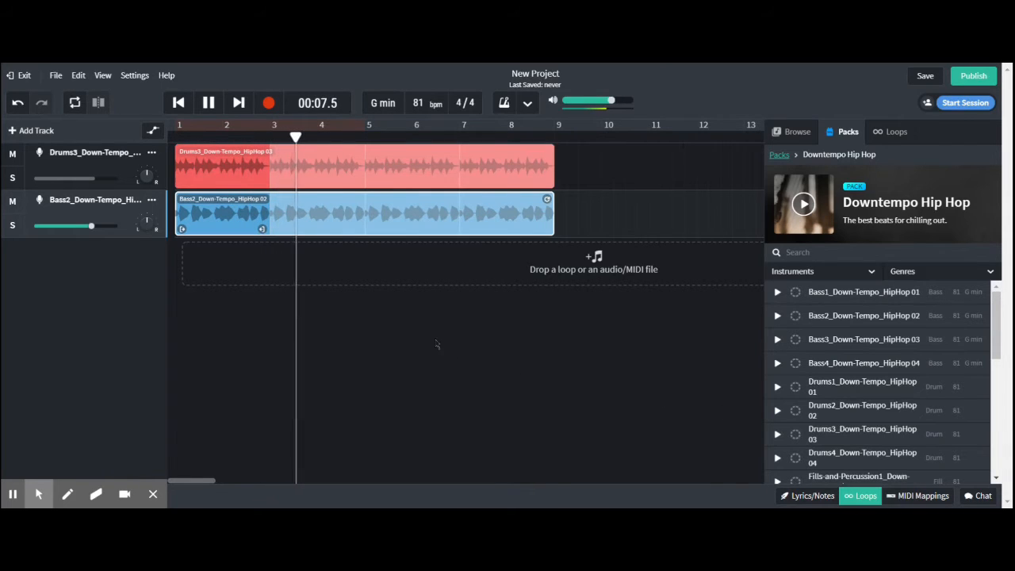
key("space")
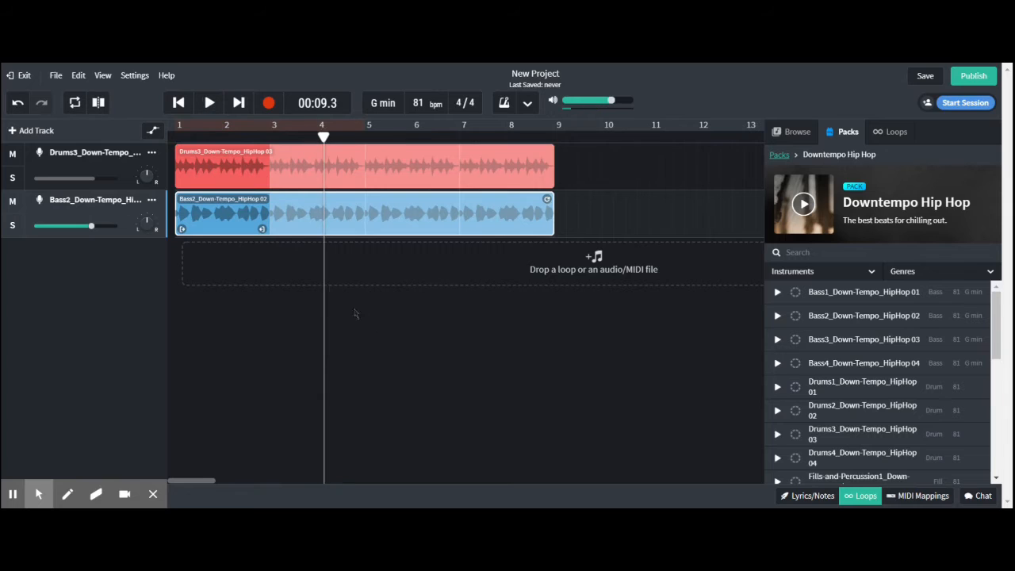
Shift the bass region off the start of bar 1, play the misaligned tracks, and move the region back to bar 1.
left_click_drag(245, 216, 282, 217)
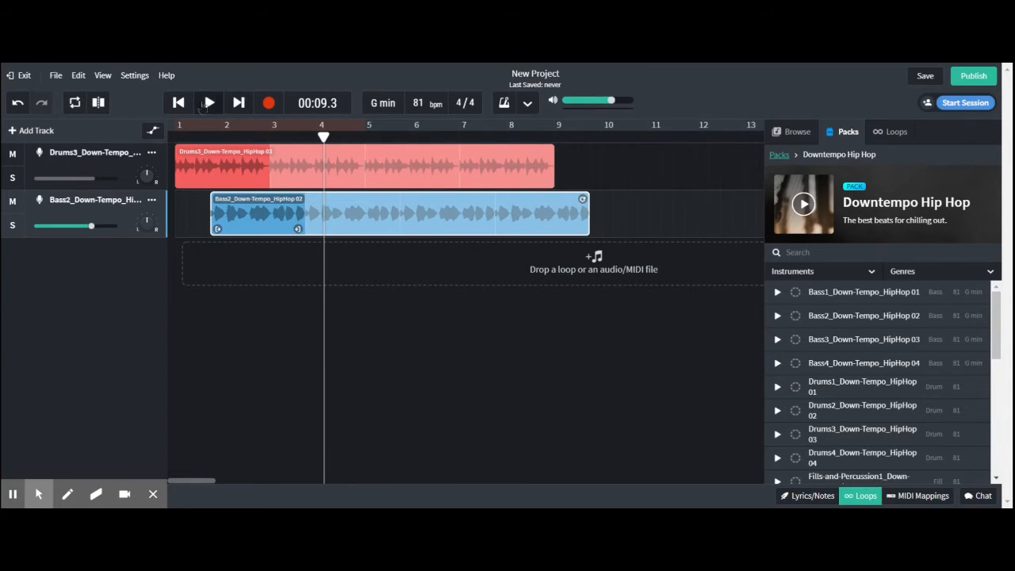
left_click(178, 102)
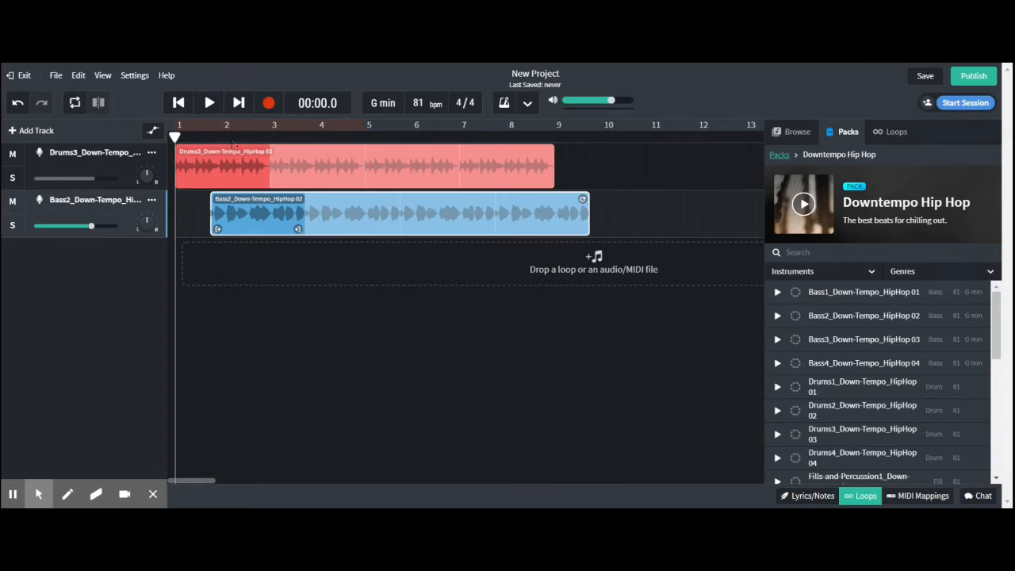
left_click_drag(263, 210, 243, 210)
key("space")
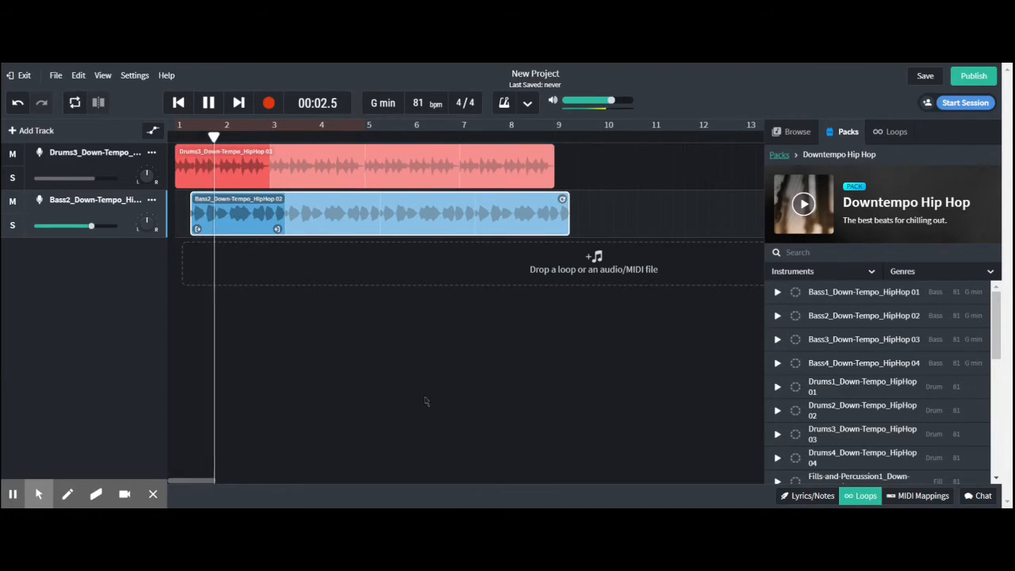
key("space")
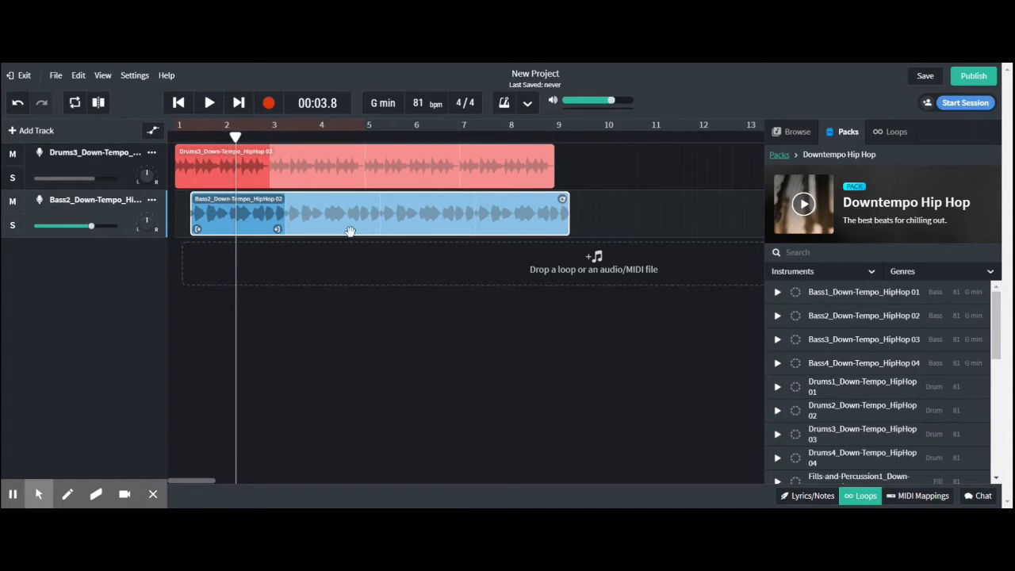
left_click_drag(352, 219, 337, 220)
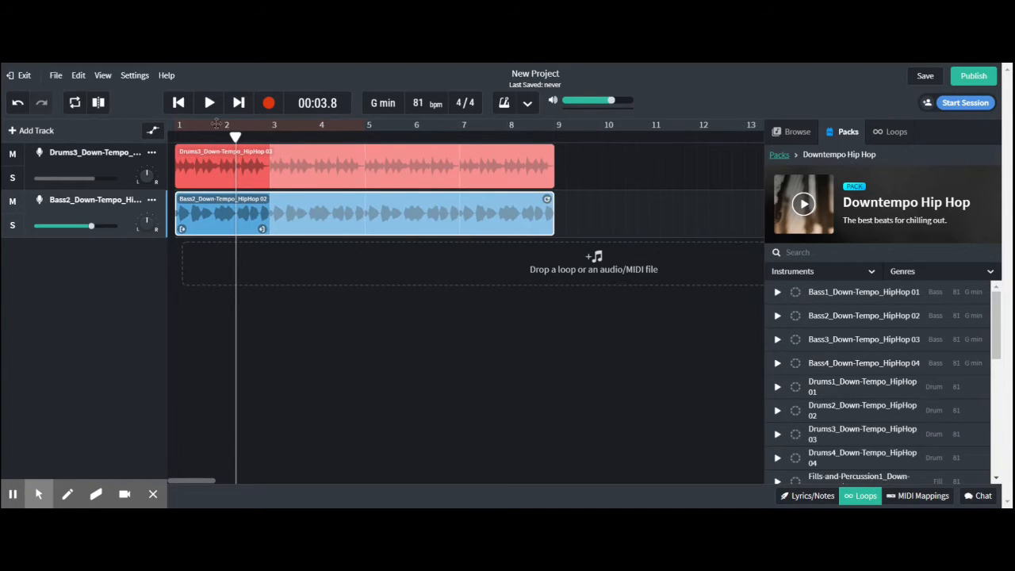
left_click(178, 103)
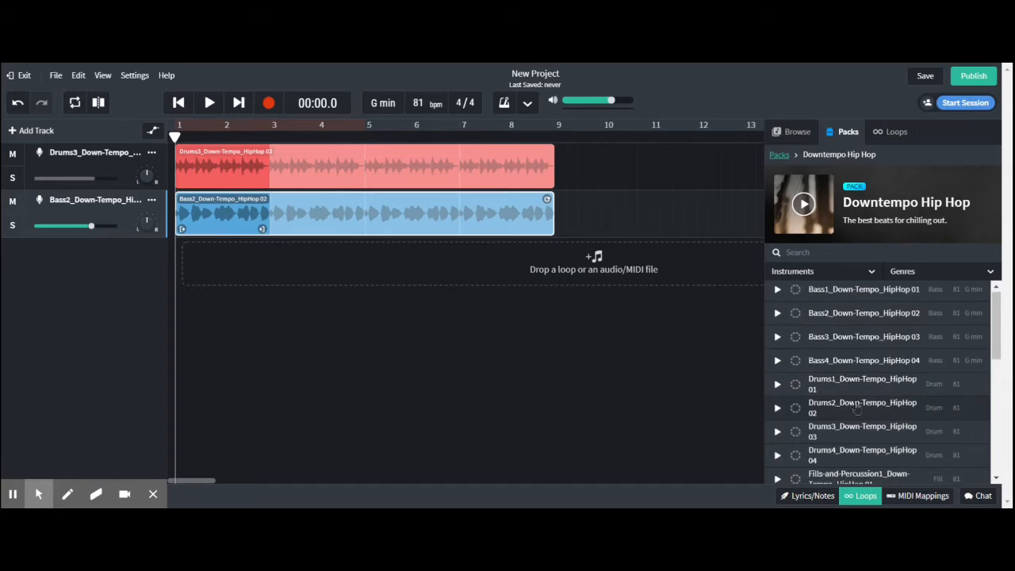
Preview the Flute-and-Vox1, Flute-and-Vox2 and Flute-and-Vox4 loops of the pack.
scroll(853, 400, "down", 1)
scroll(854, 406, "down", 2)
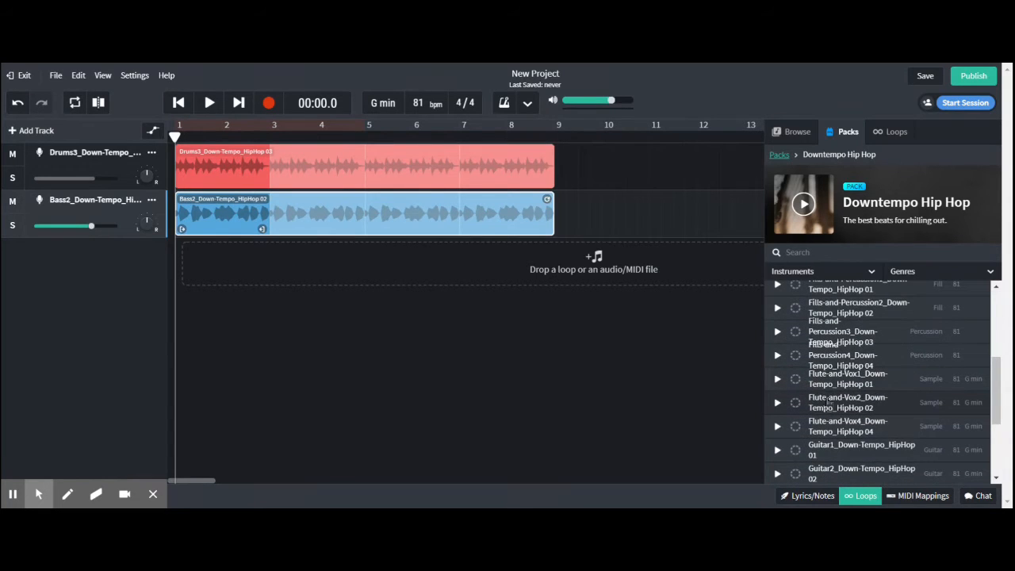
left_click(776, 379)
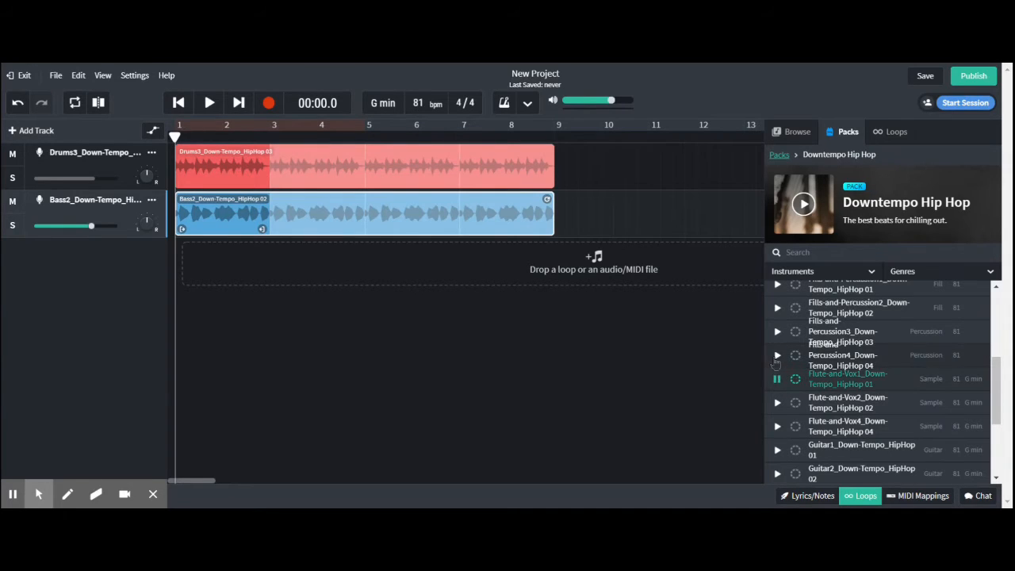
left_click(777, 402)
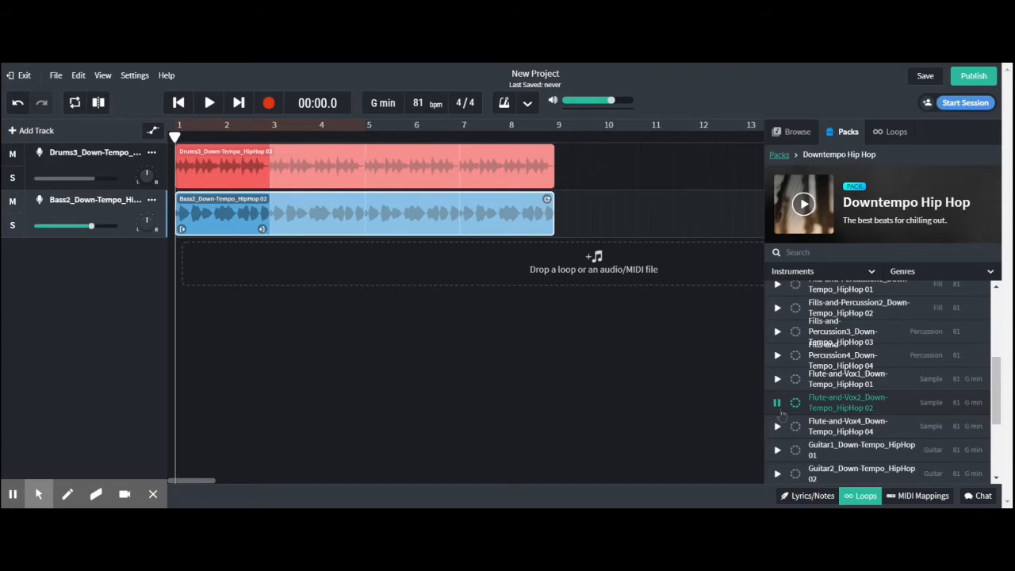
left_click(778, 427)
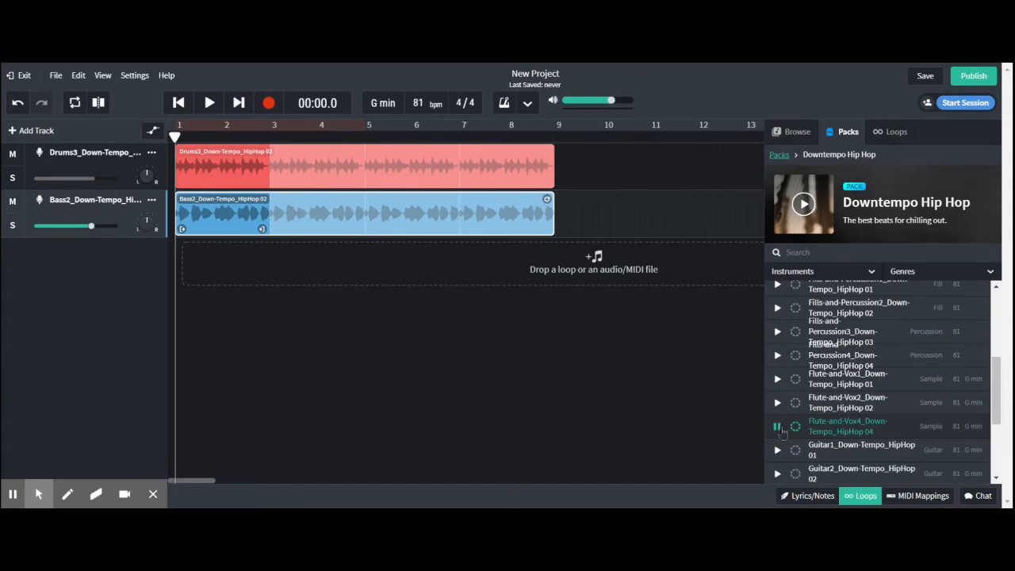
Preview the four guitar loops of the pack, Guitar1 to Guitar4.
scroll(876, 405, "down", 1)
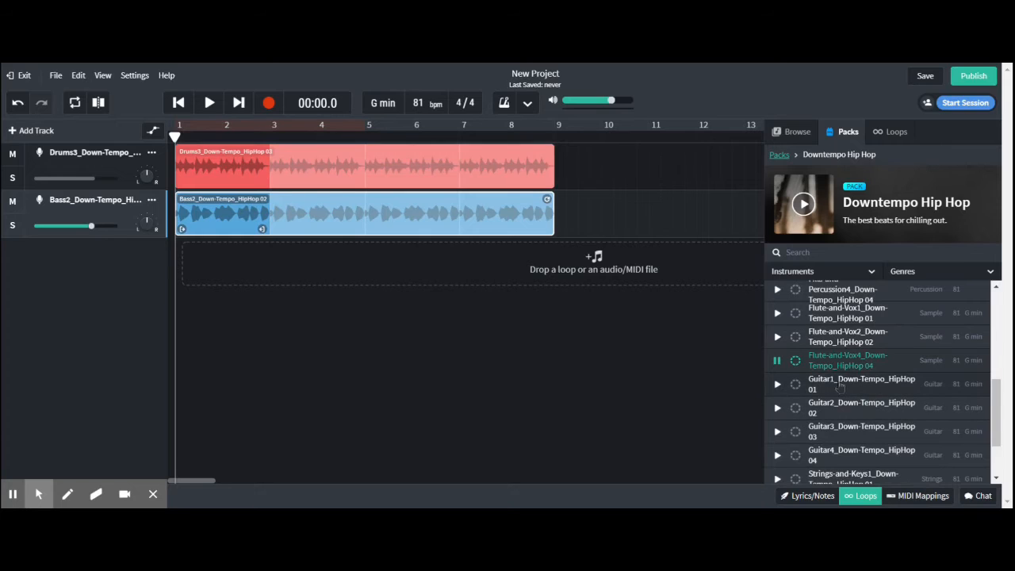
left_click(777, 384)
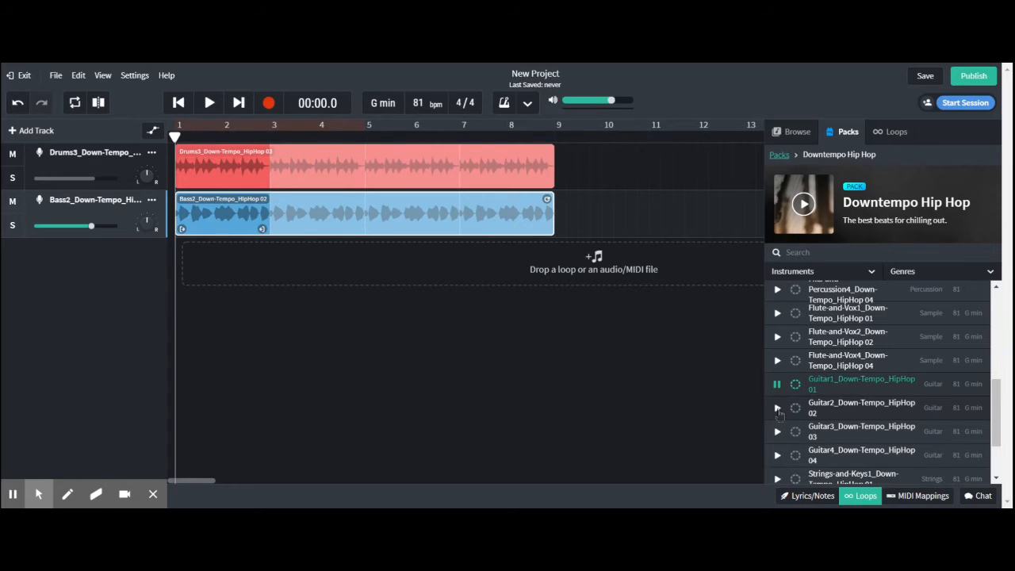
left_click(778, 408)
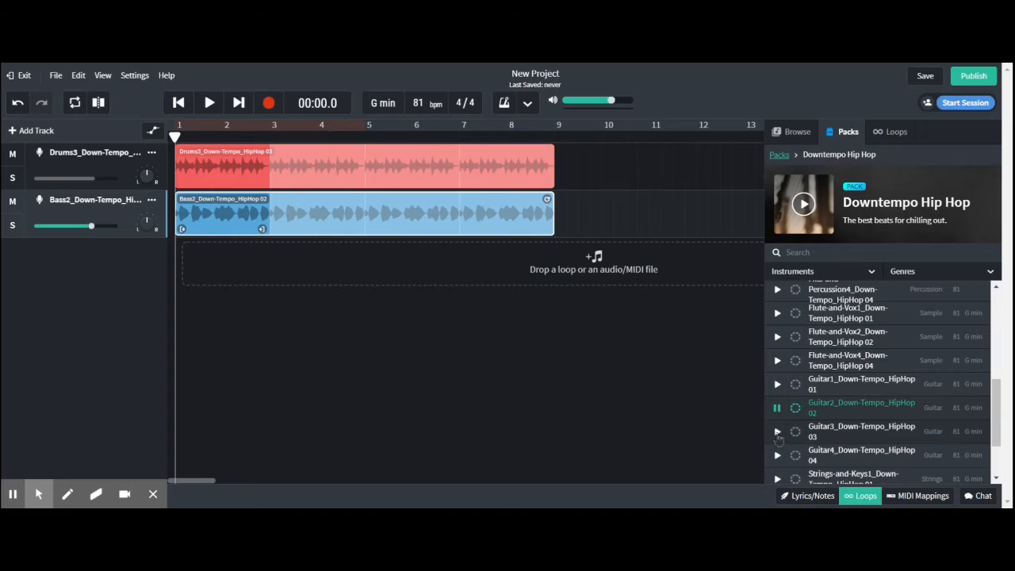
left_click(778, 432)
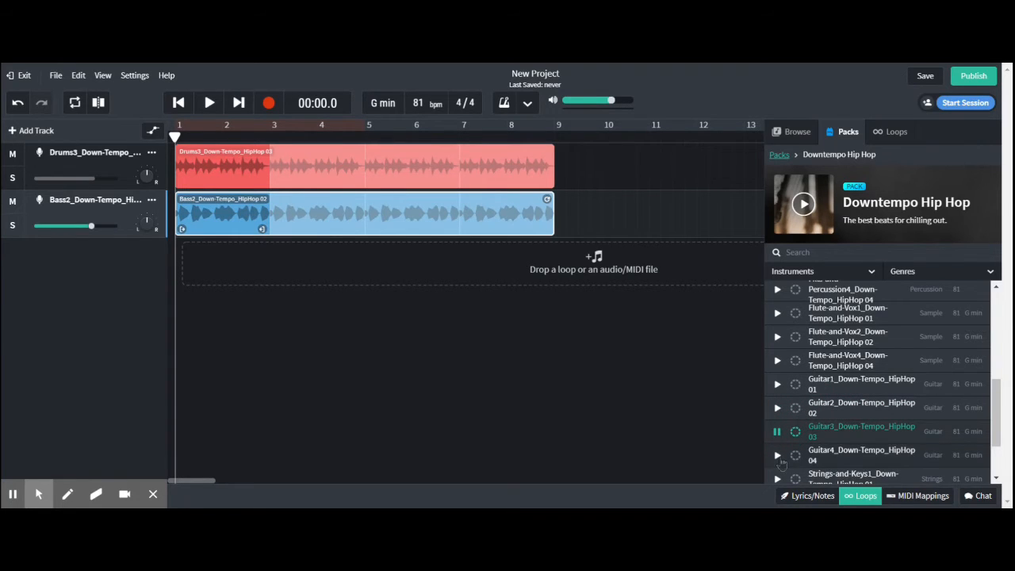
left_click(778, 455)
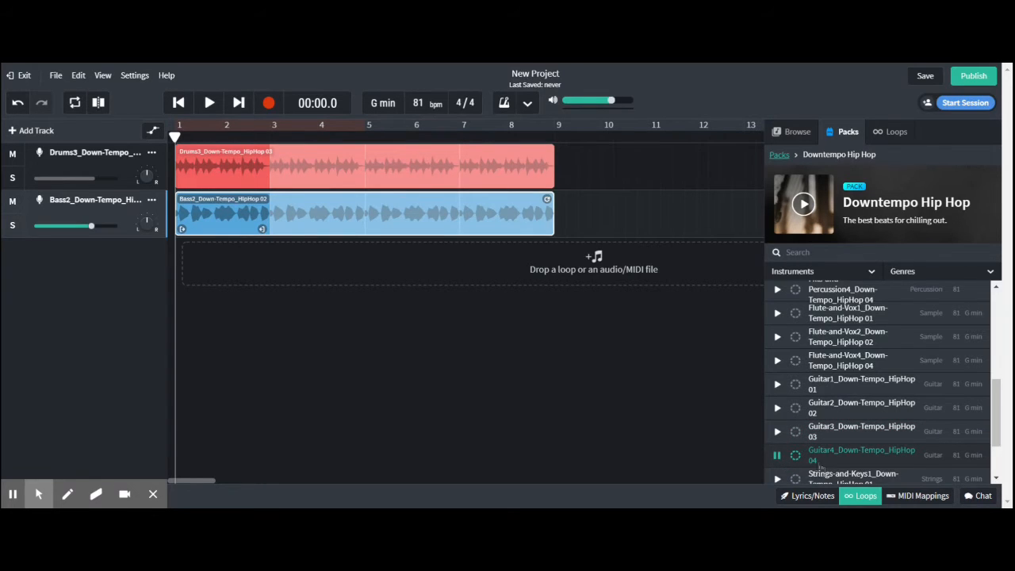
Add the Guitar4_Down-Tempo_HipHop 04 loop as a new track from bar 1, repeat it up to bar 9, and stop its preview.
left_click_drag(824, 460, 550, 252)
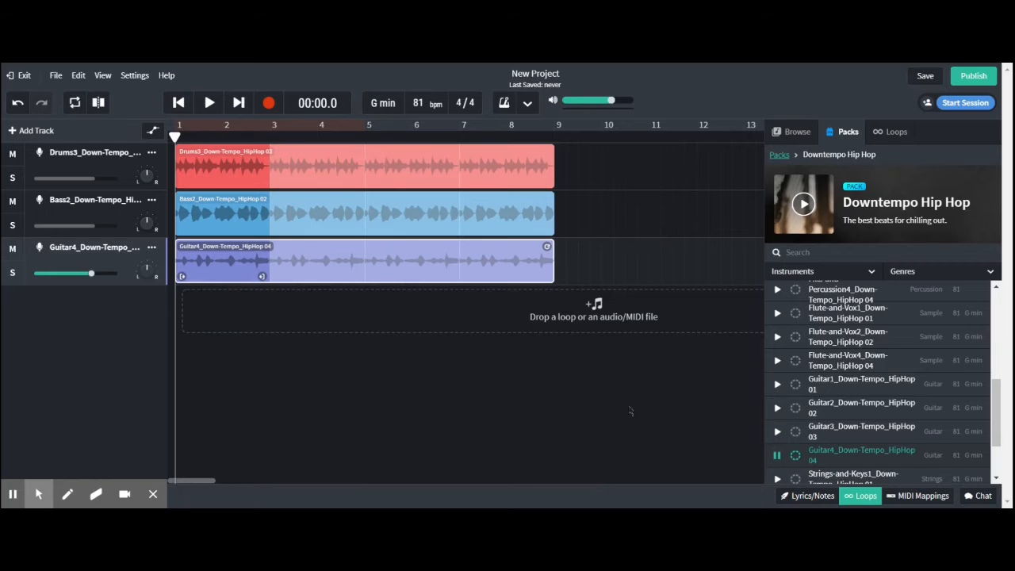
scroll(861, 444, "down", 2)
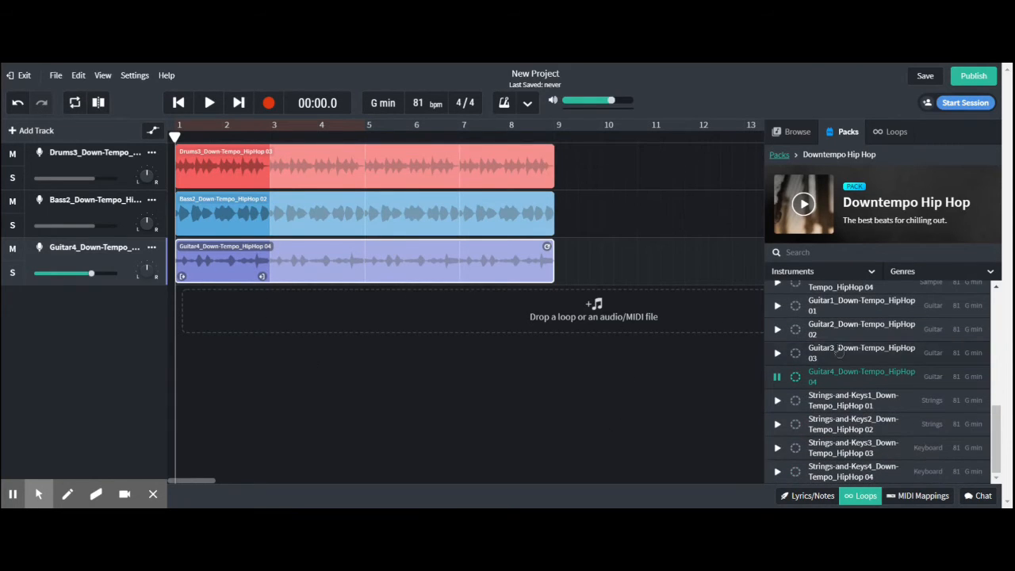
left_click(777, 377)
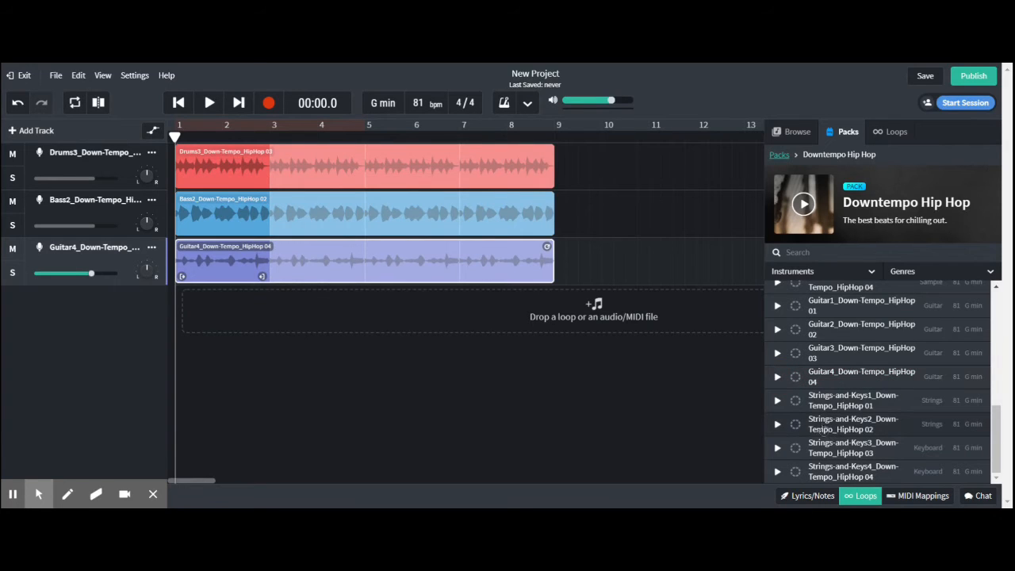
Add a Strings-and-Keys3 track, place the Flute-and-Vox1_Down-Tempo_HipHop 01 loop on it at the start of bar 1, and stop the preview.
left_click(778, 426)
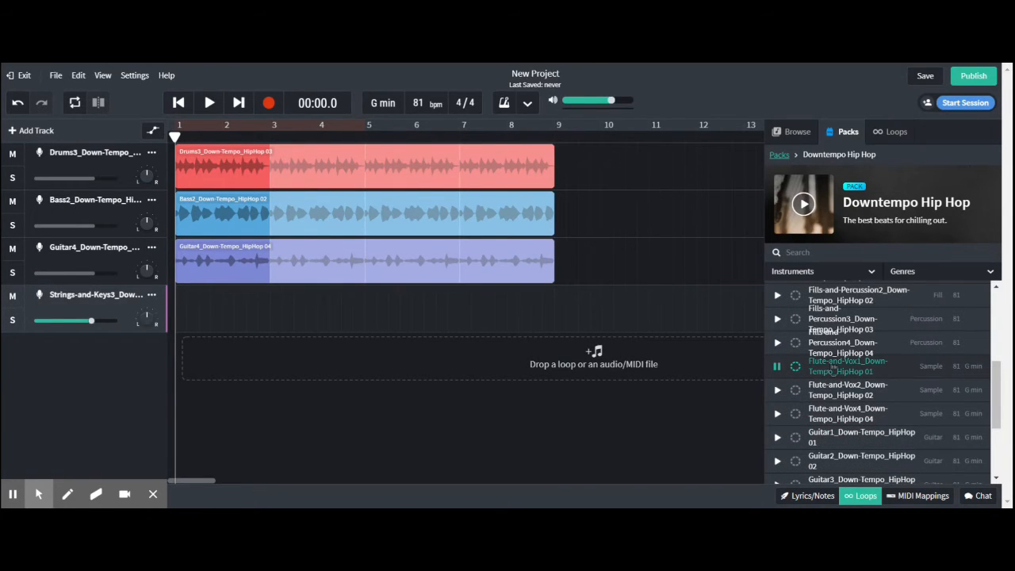
left_click_drag(824, 370, 184, 309)
left_click_drag(852, 371, 291, 302)
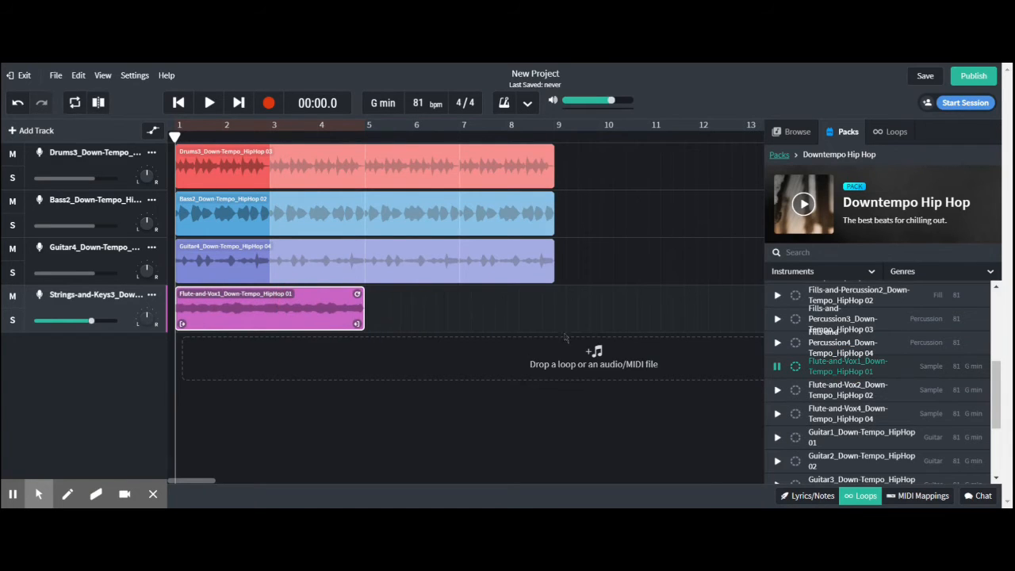
left_click(776, 368)
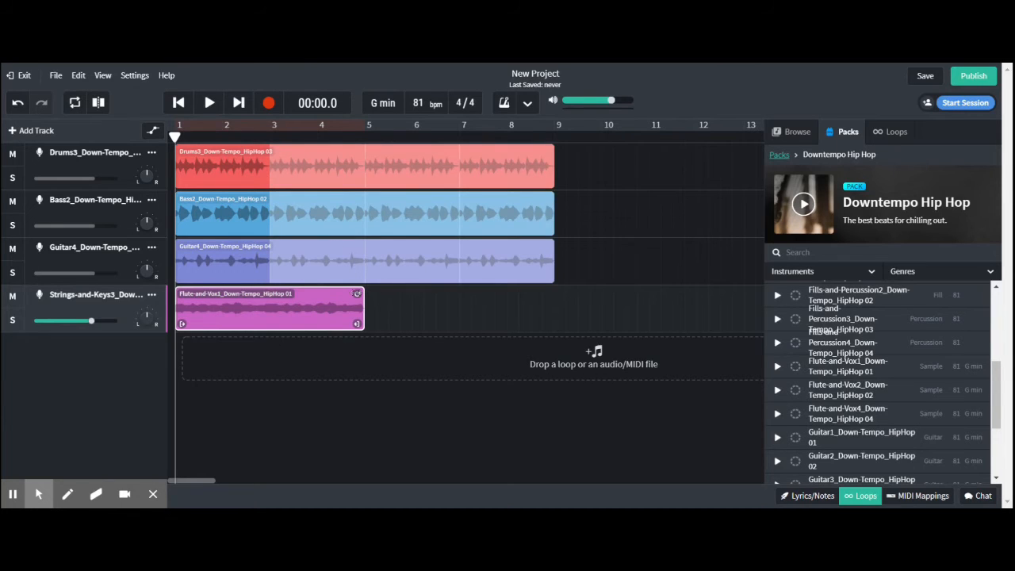
Extend the Flute-and-Vox1 loop so it repeats up to bar 9, and play all four tracks through.
left_click_drag(357, 293, 551, 293)
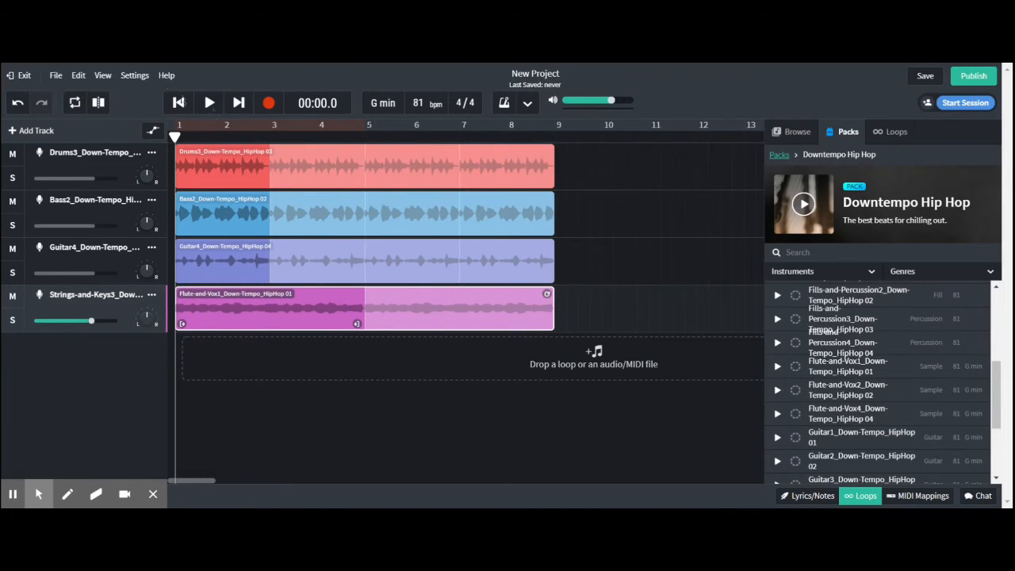
left_click(208, 103)
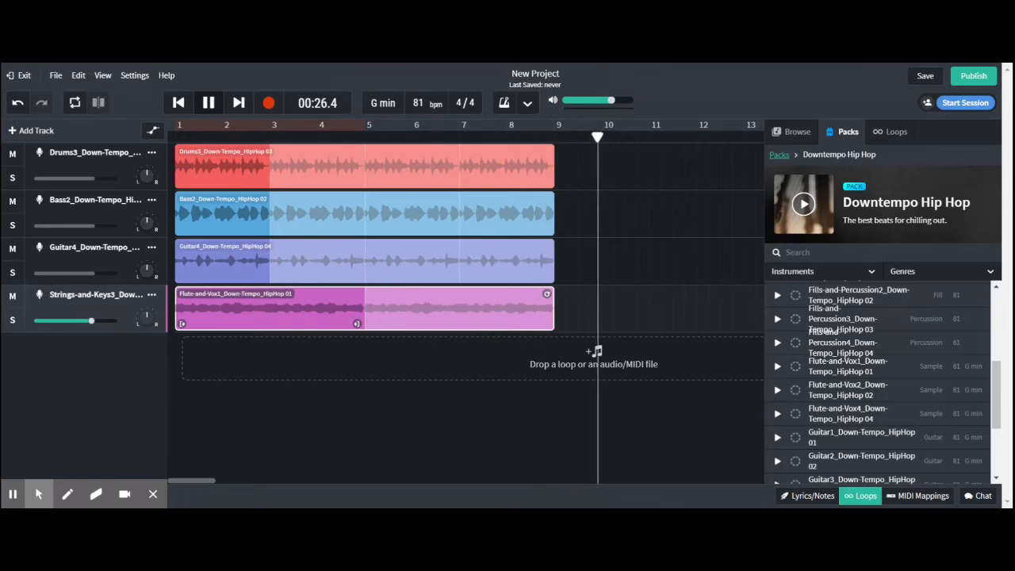
key("space")
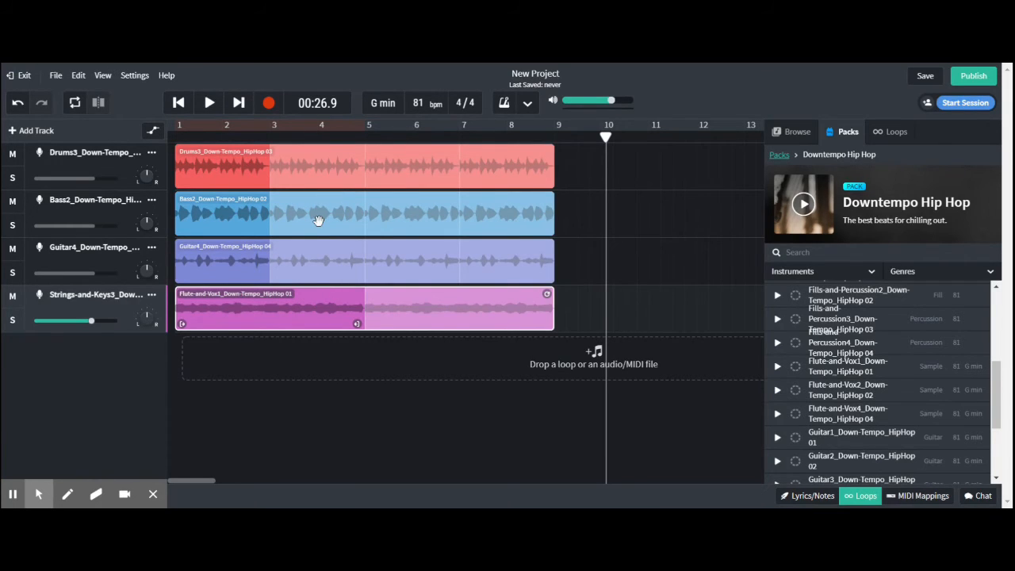
Move the bass, guitar and flute regions to start at bar 3, and shorten the flute region to end at bar 9.
left_click_drag(313, 217, 408, 213)
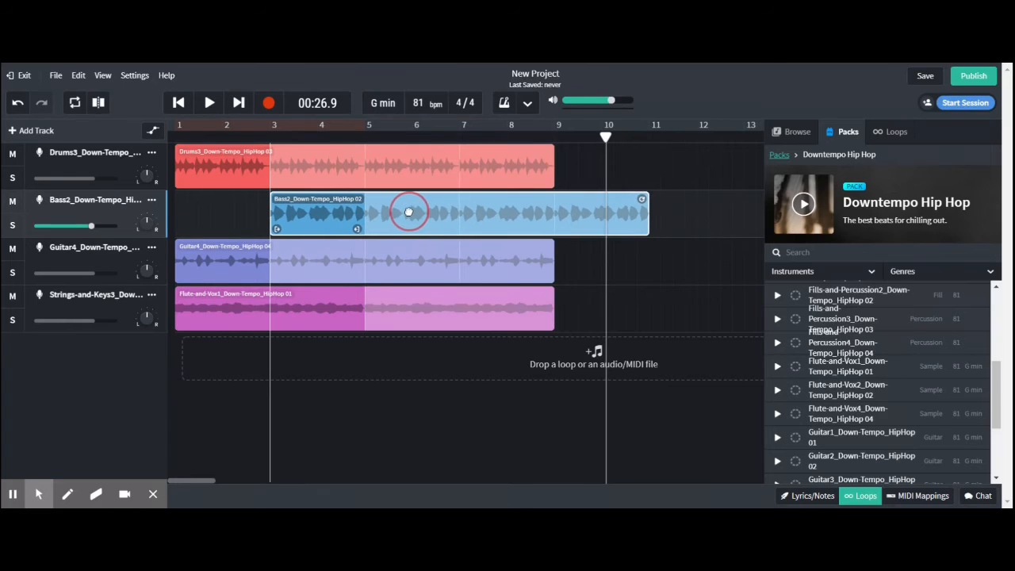
left_click_drag(323, 255, 421, 252)
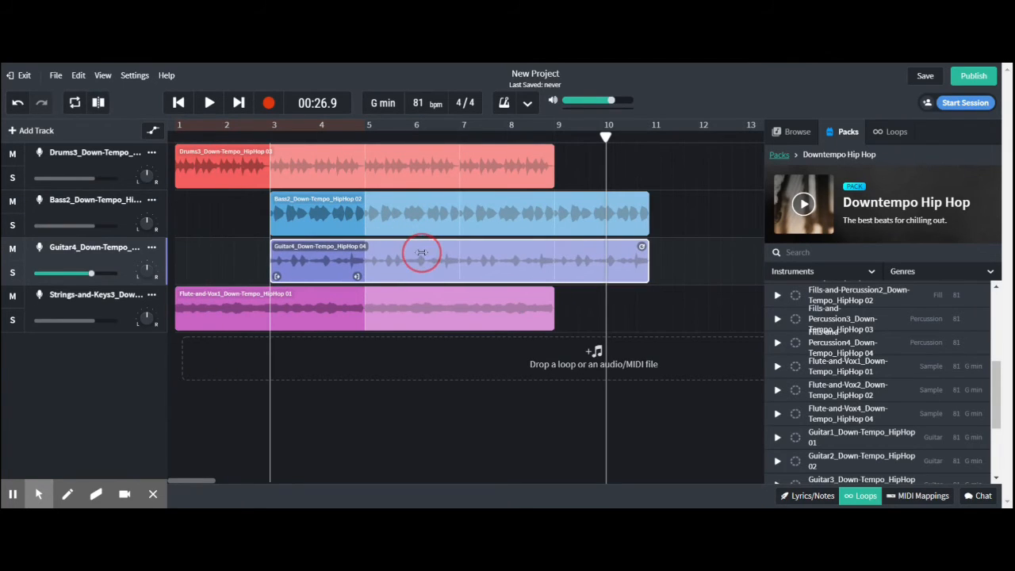
left_click_drag(333, 308, 425, 300)
left_click_drag(644, 290, 547, 293)
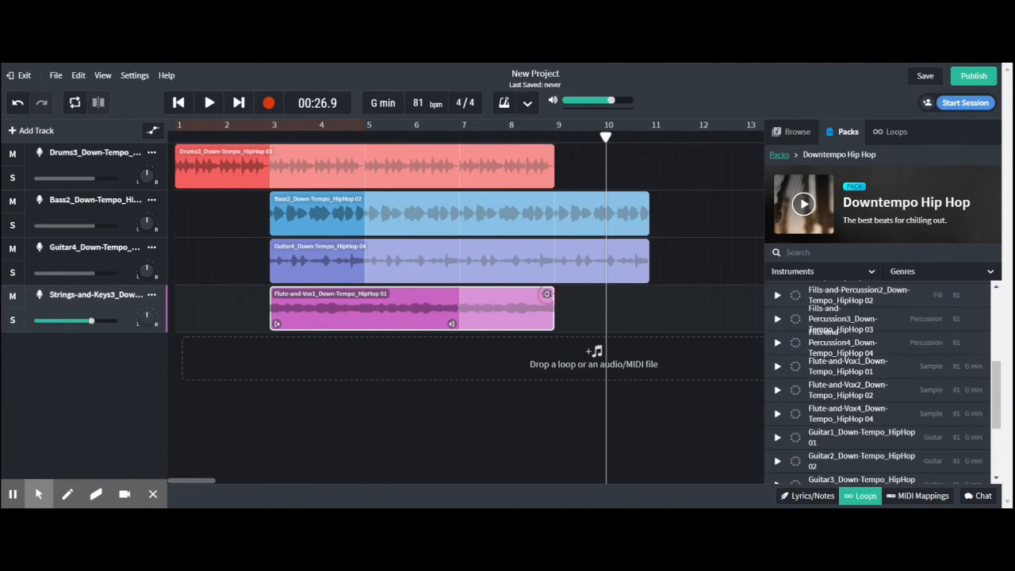
Shorten the guitar and bass regions to end at bar 9, and play the arrangement through from the beginning.
left_click(635, 249)
left_click_drag(643, 245, 553, 246)
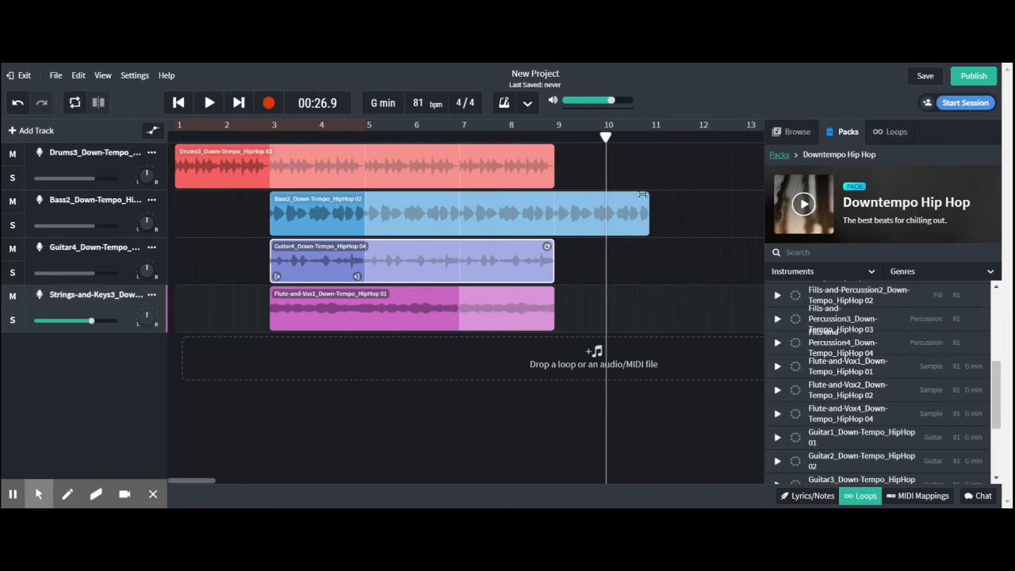
left_click_drag(647, 194, 553, 198)
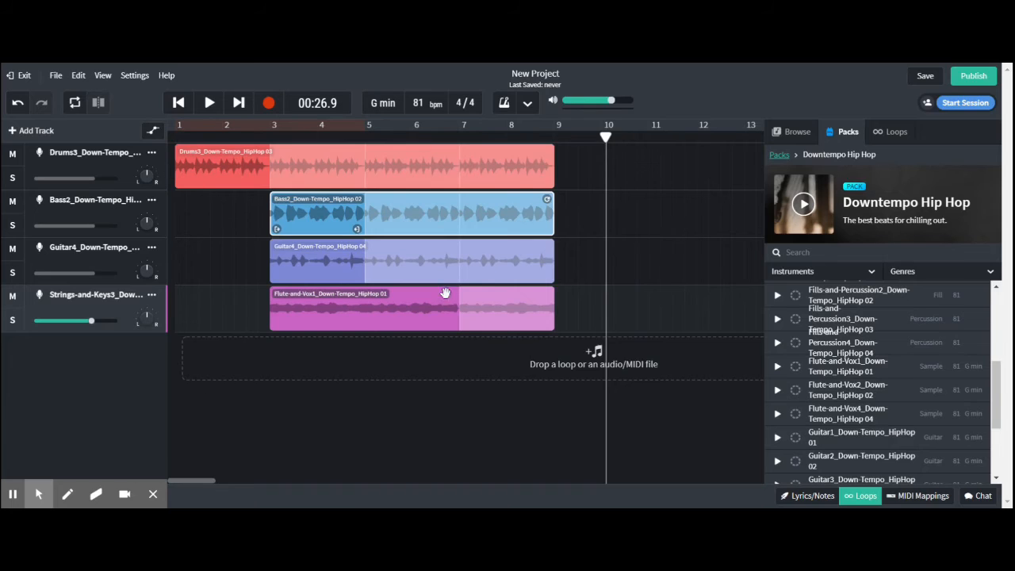
left_click(178, 102)
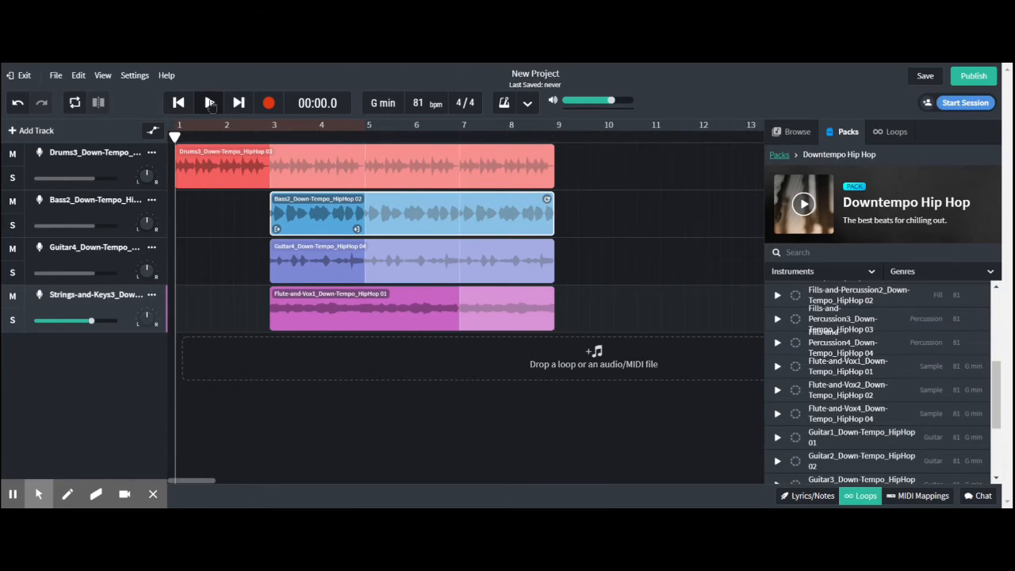
left_click(209, 103)
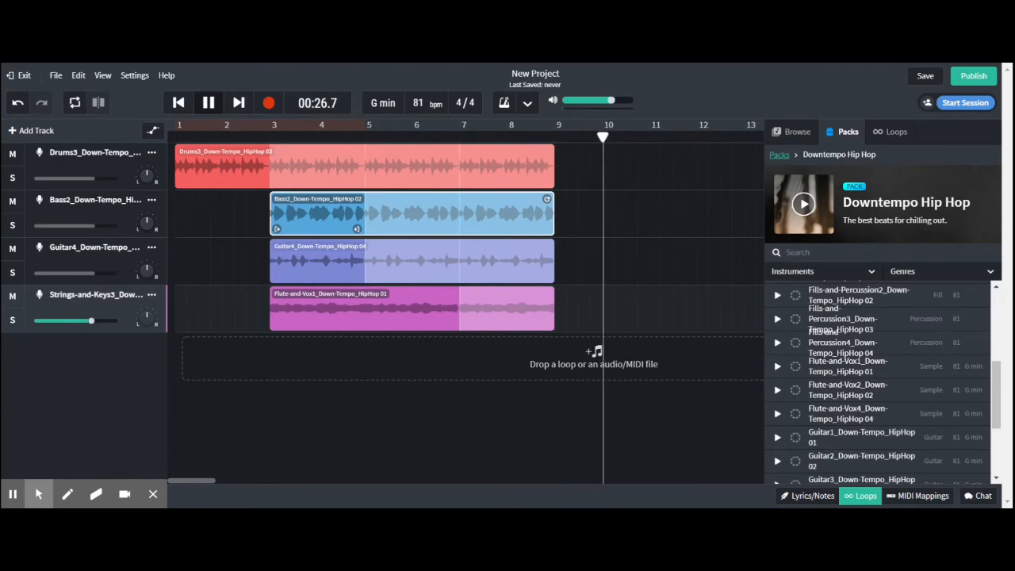
key("space")
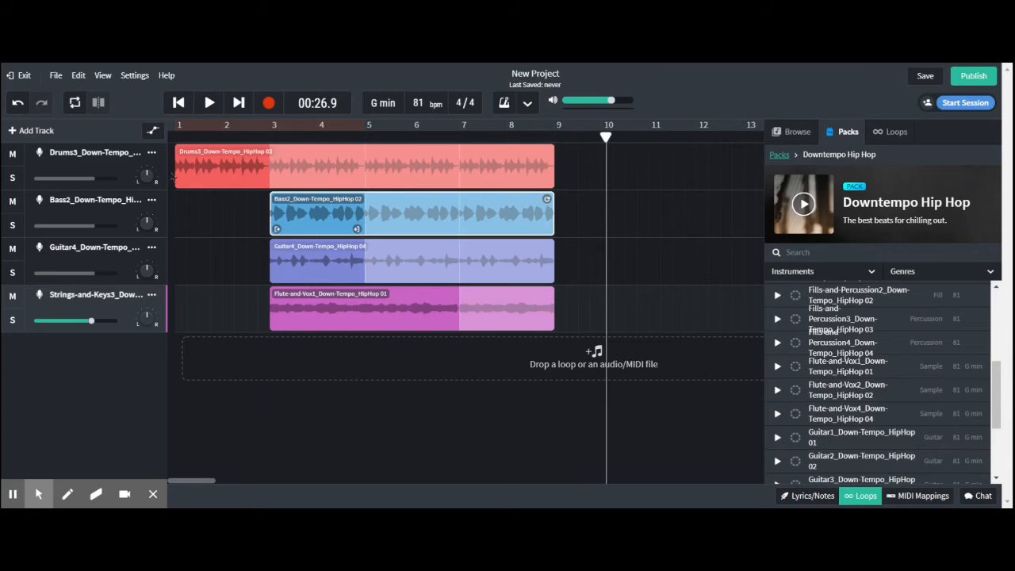
Shorten the guitar and flute regions to end at bar 7, and move both to span bars 5 to 9.
left_click(552, 254)
left_click_drag(553, 254, 452, 256)
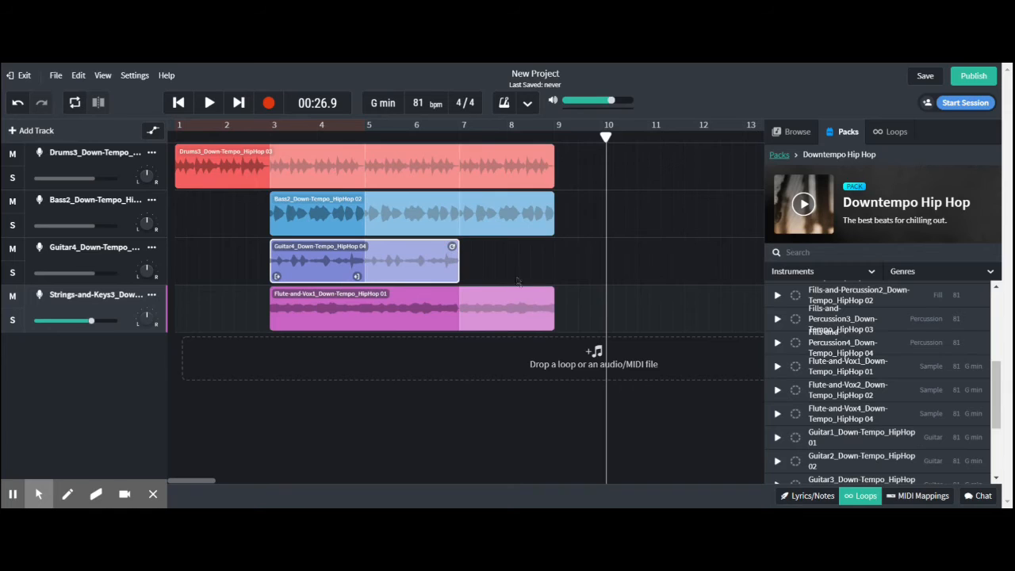
left_click(555, 294)
left_click_drag(555, 293, 458, 295)
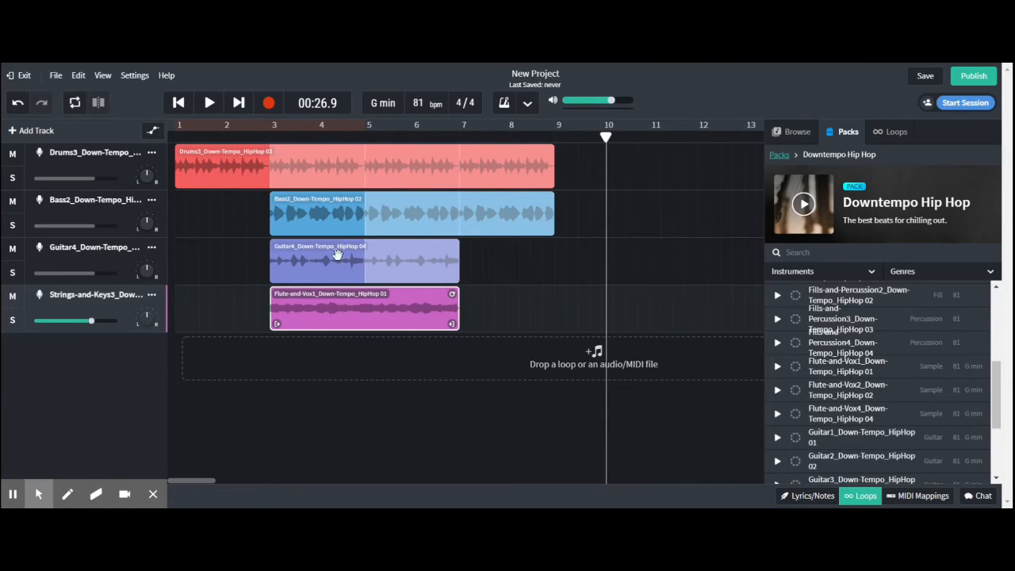
left_click_drag(337, 253, 432, 255)
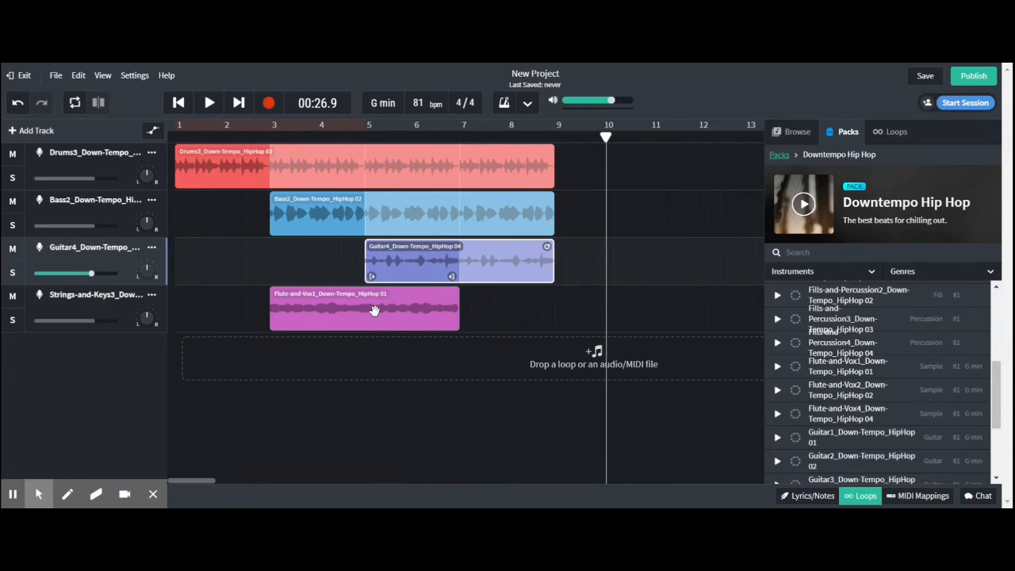
left_click_drag(374, 310, 453, 319)
left_click_drag(464, 316, 467, 316)
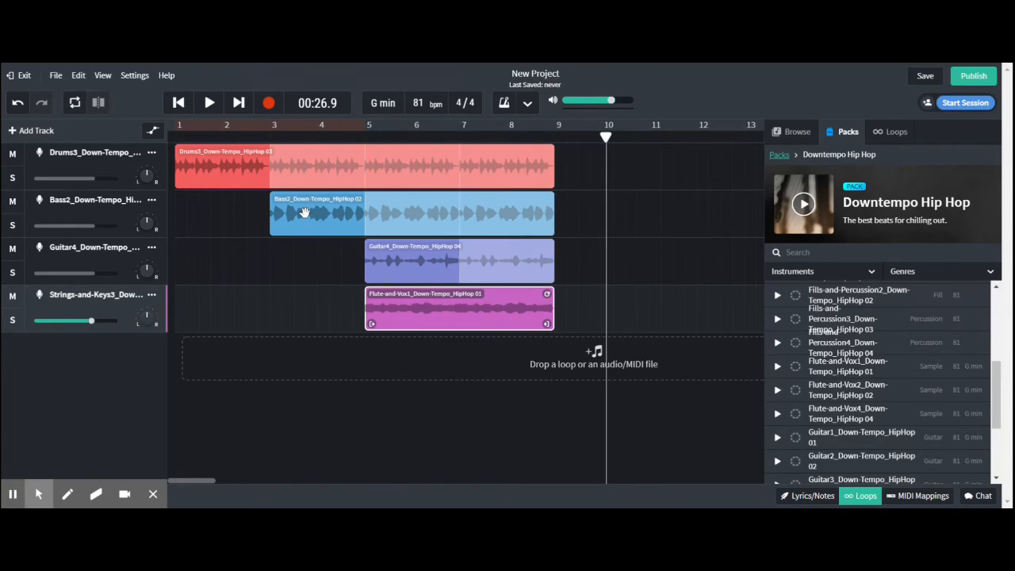
Play the staggered four-track arrangement from the beginning past its end at bar 9, and stop playback.
left_click(178, 103)
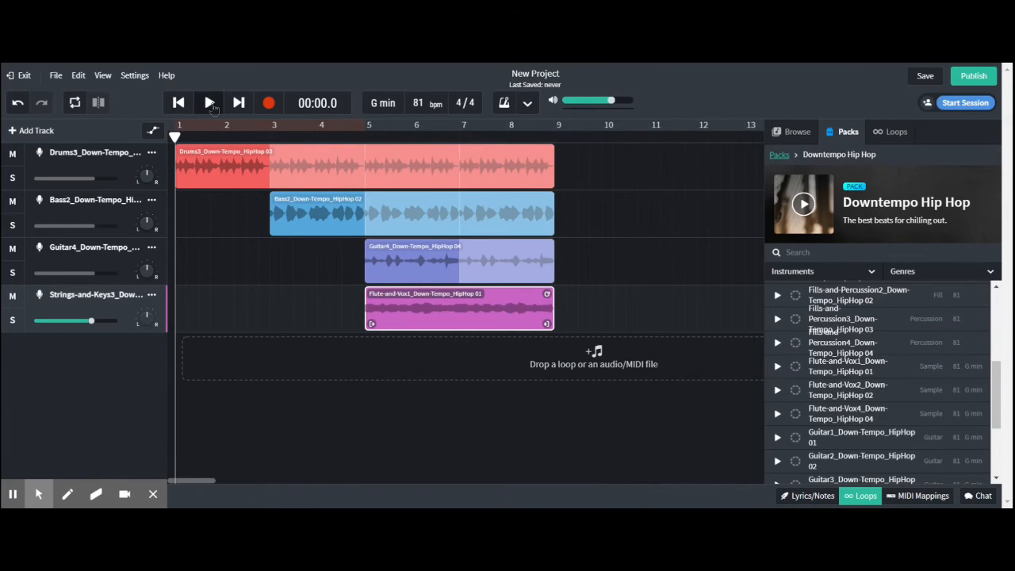
left_click(211, 104)
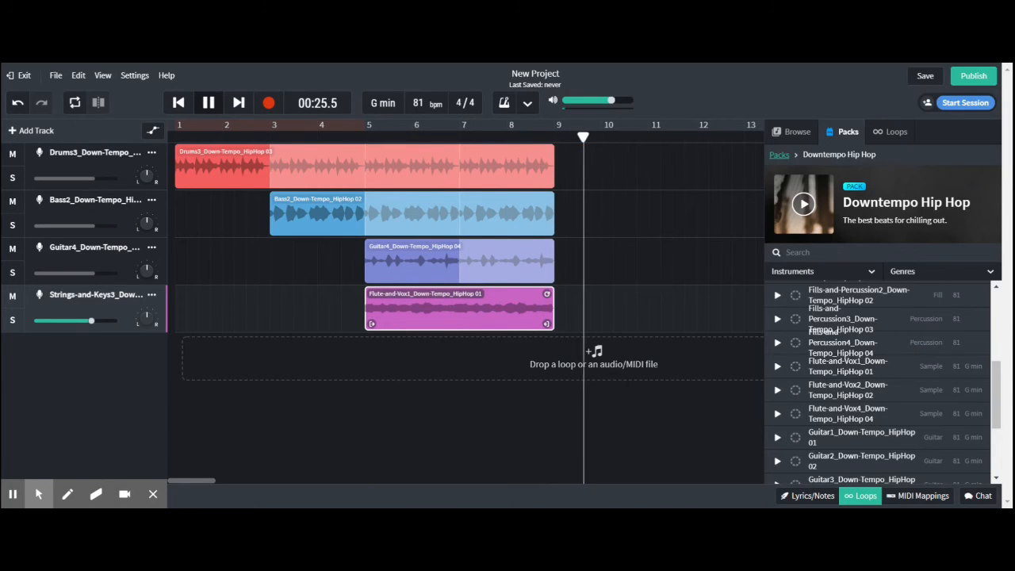
key("space")
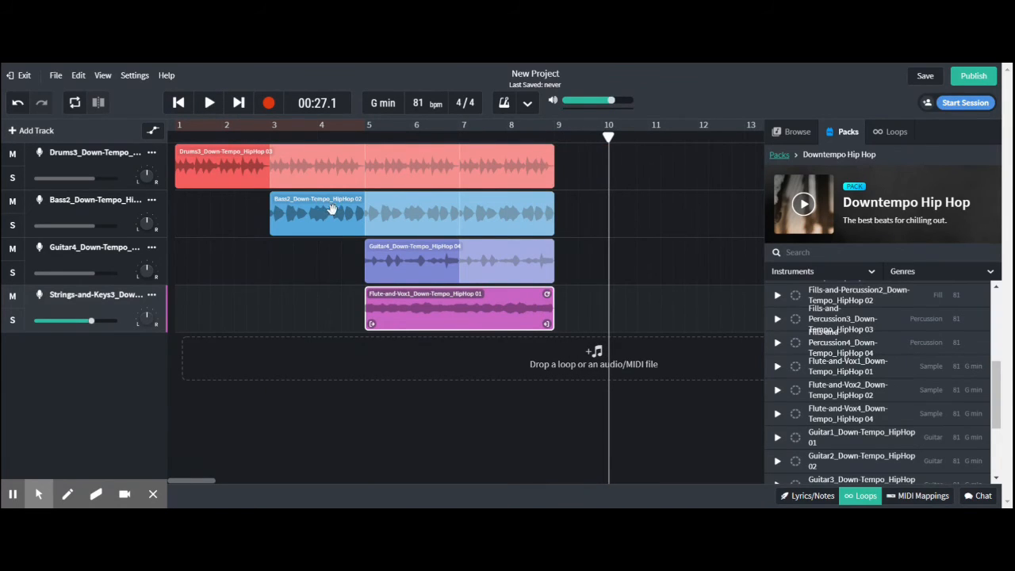
Extend the repeating bass region to just past bar 12, and play the ending from between bars 7 and 8.
left_click(550, 203)
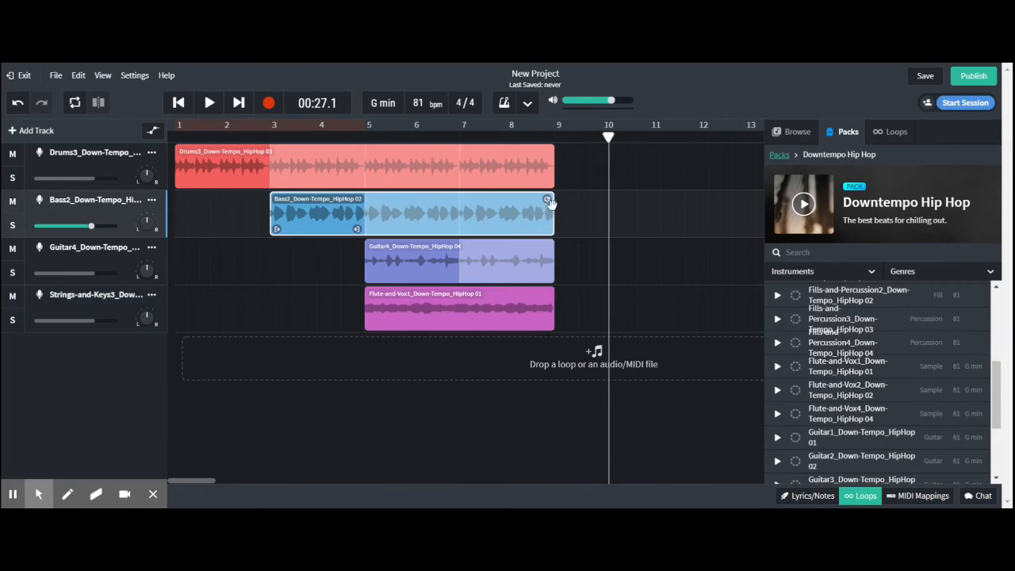
left_click_drag(552, 202, 692, 211)
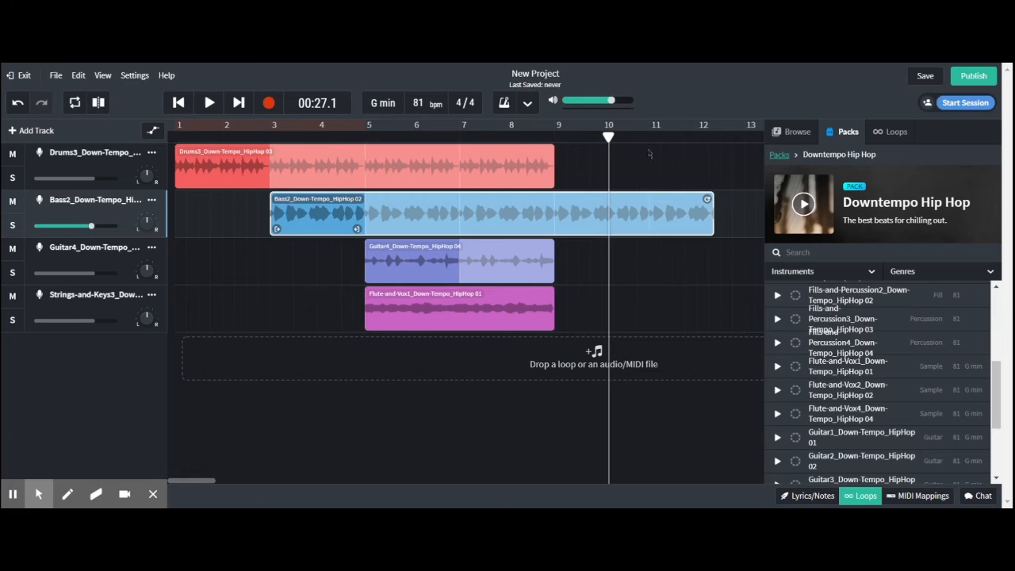
left_click_drag(609, 136, 498, 137)
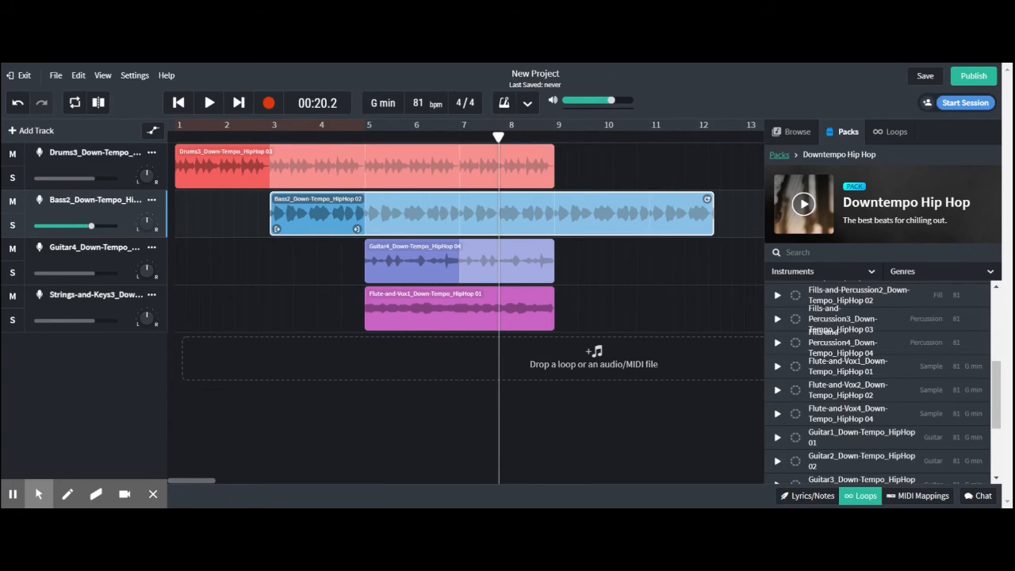
key("space")
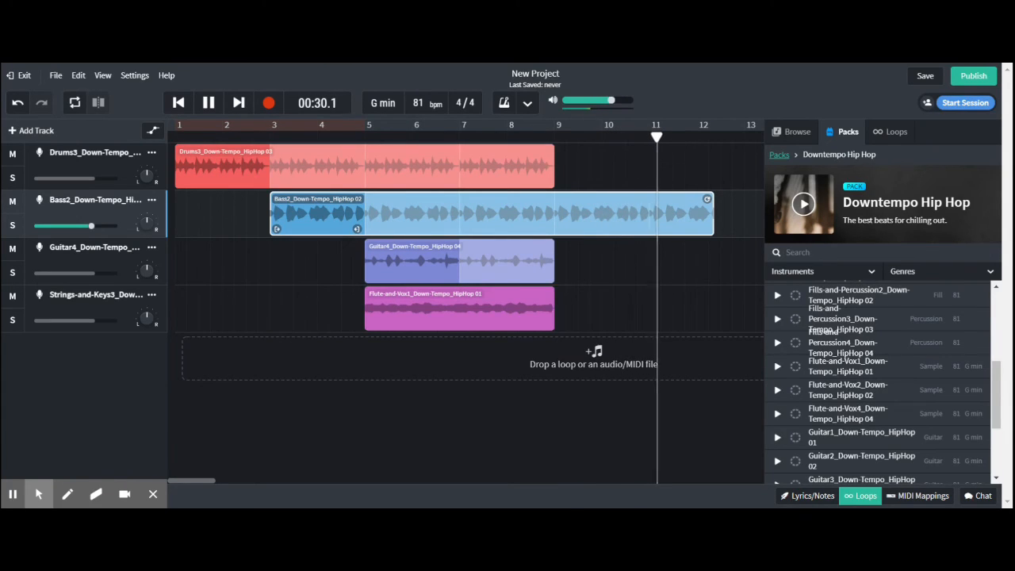
key("space")
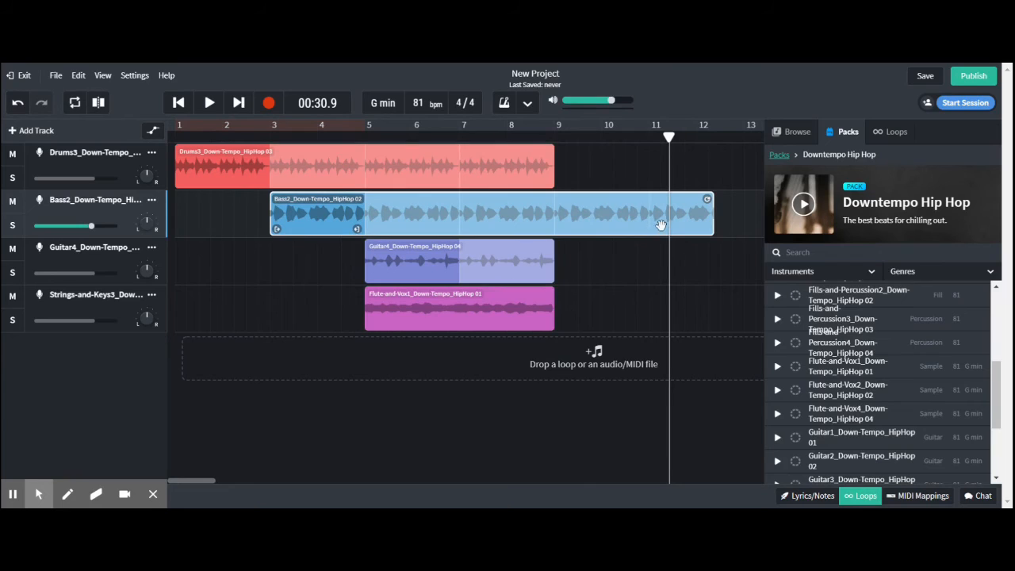
Shorten the bass region to end just past bar 11, auditioning the ending from about bar 10.
left_click(602, 146)
key("space")
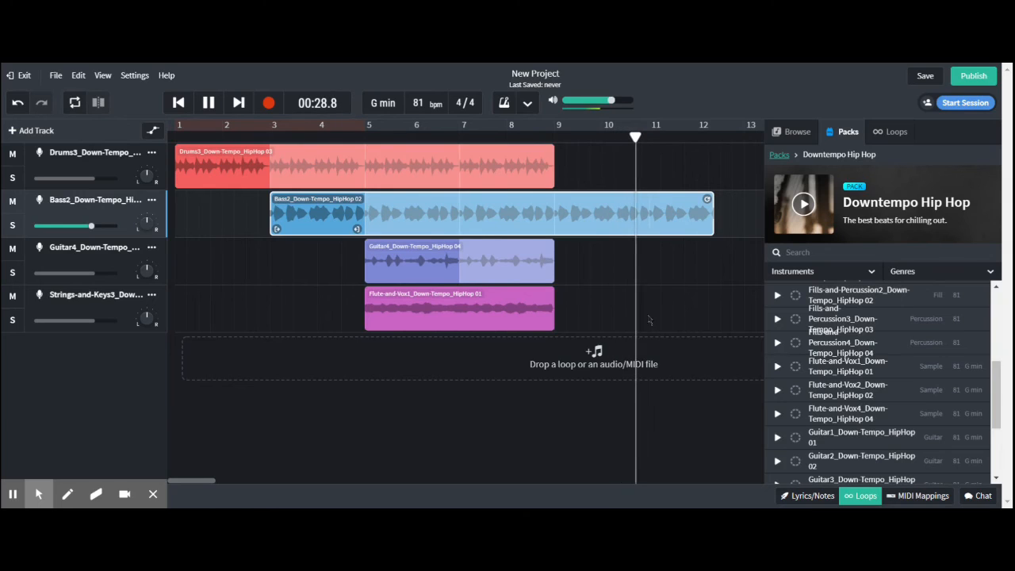
key("space")
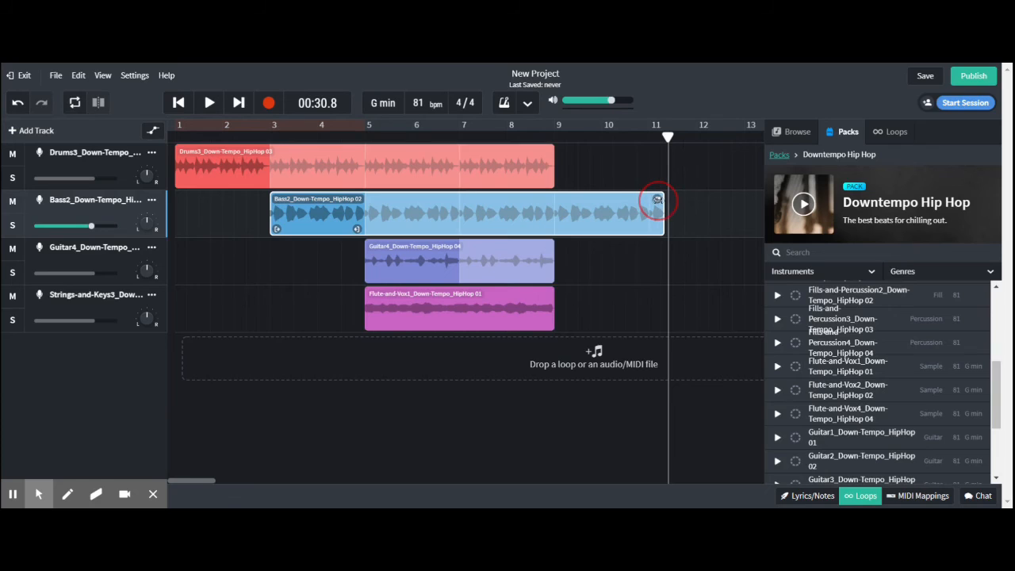
left_click(585, 150)
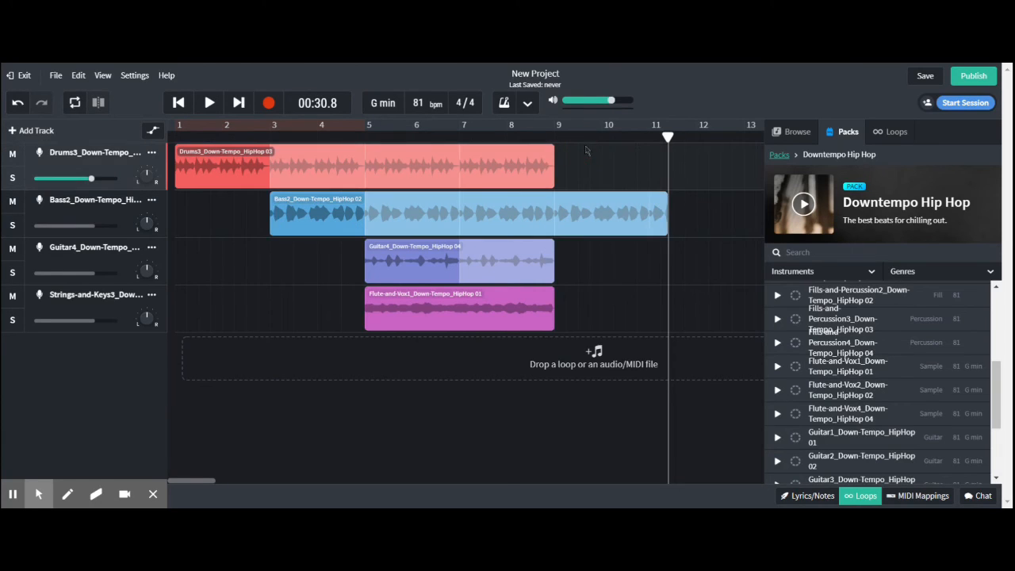
left_click(602, 141)
key("space")
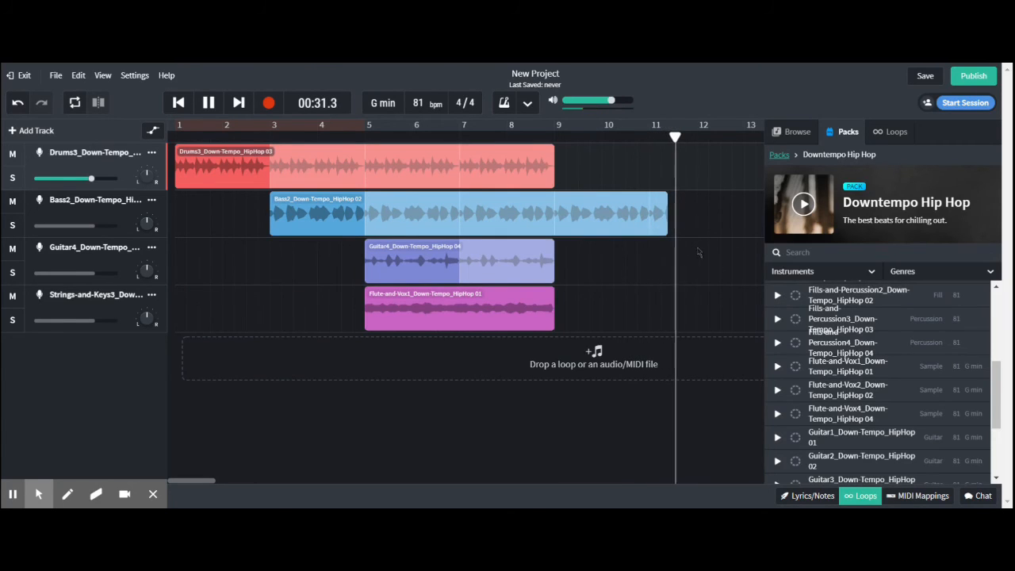
key("space")
Trim the bass region's end slightly further, still just past bar 11, and replay the ending from beyond bar 10.
left_click(663, 202)
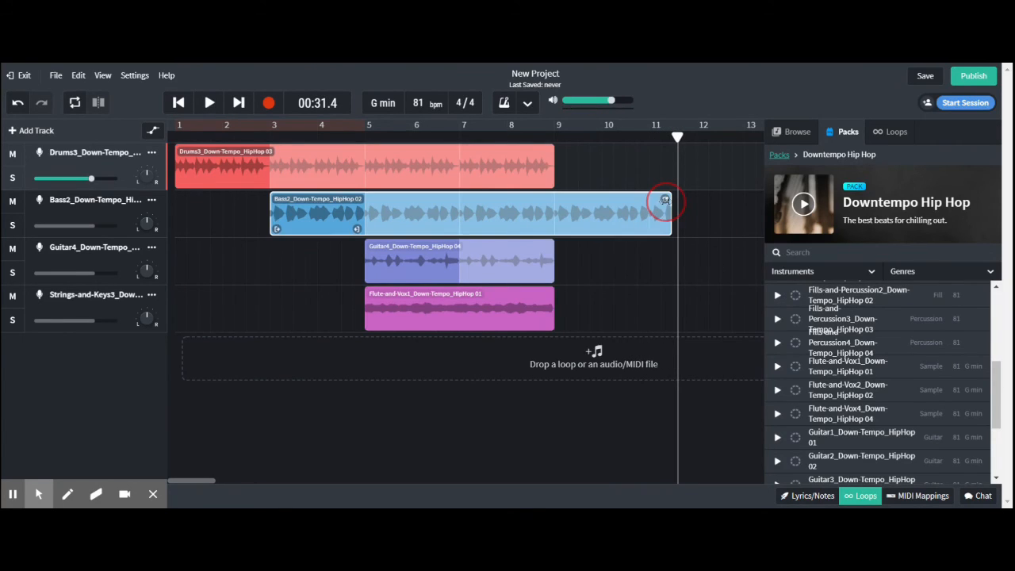
left_click(596, 174)
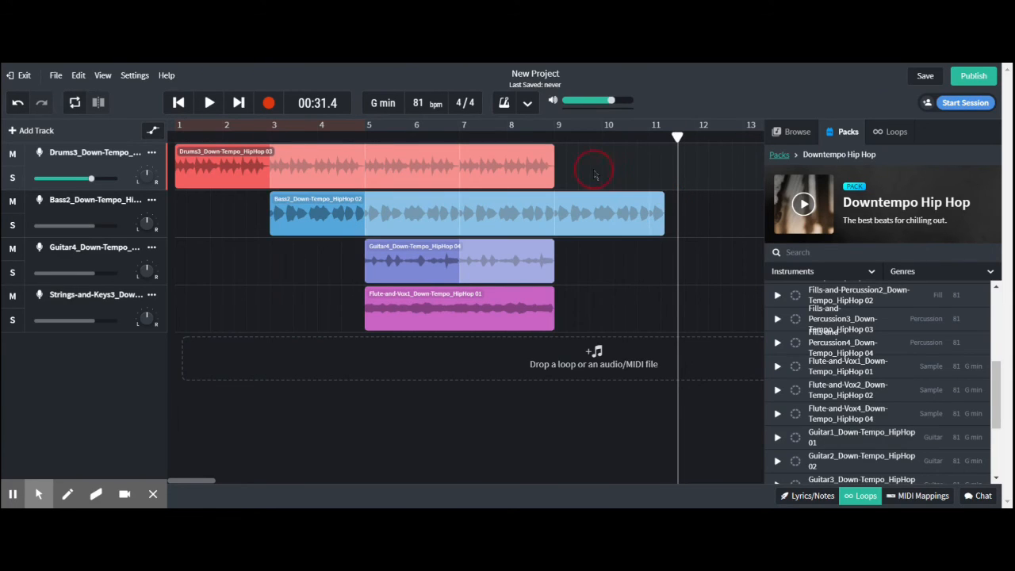
left_click(620, 144)
key("space")
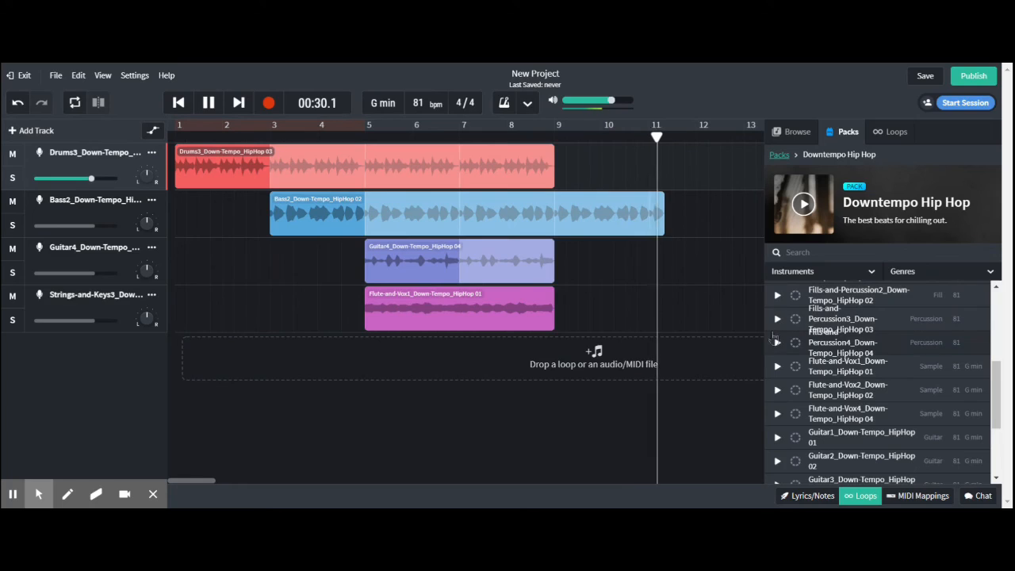
key("space")
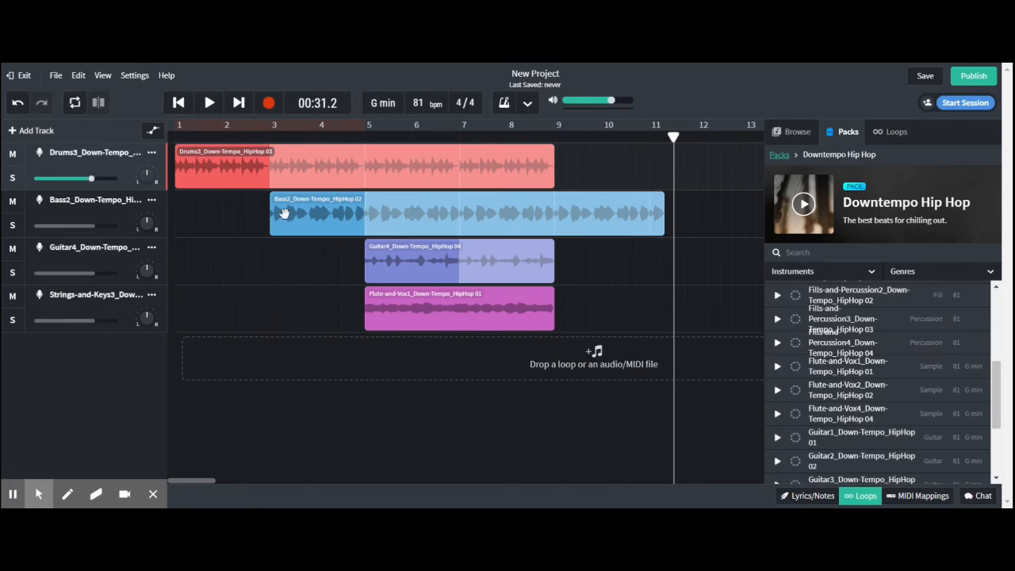
Play the whole song from the beginning through the bass-only ending.
left_click(179, 103)
left_click(180, 103)
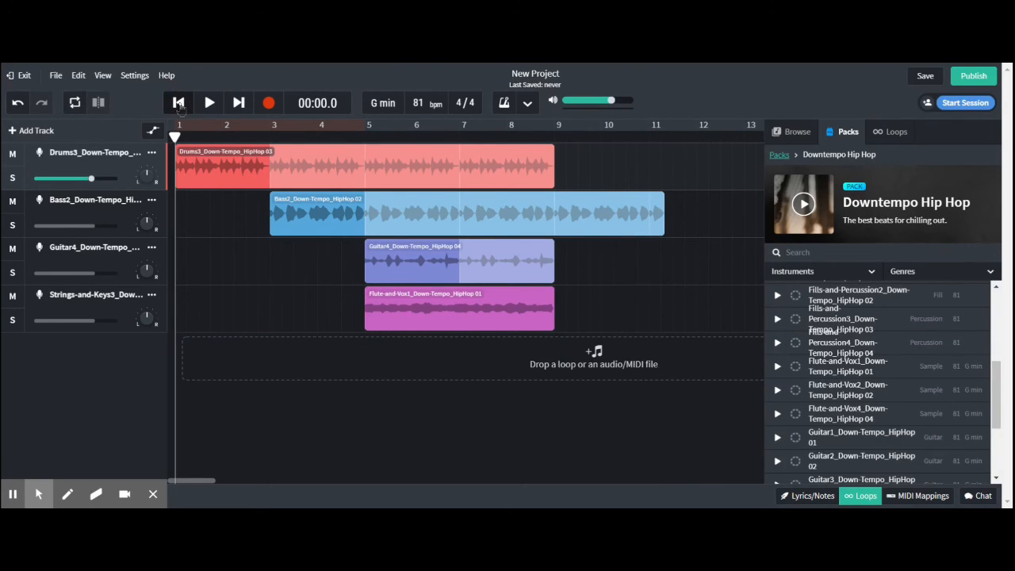
key("space")
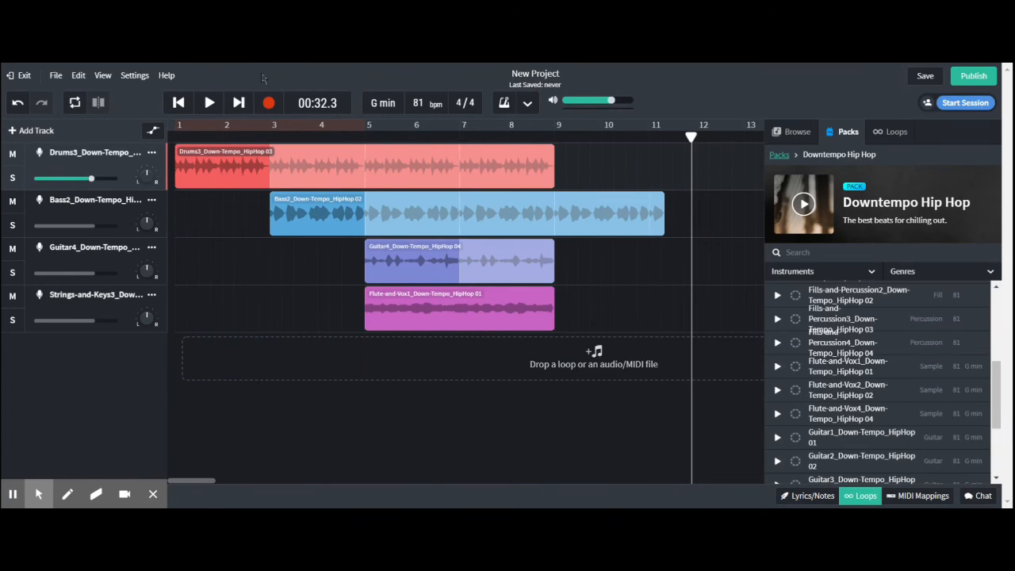
Loop playback over bars 5 to 9, and lower the master volume to -17.9 dB.
left_click(209, 102)
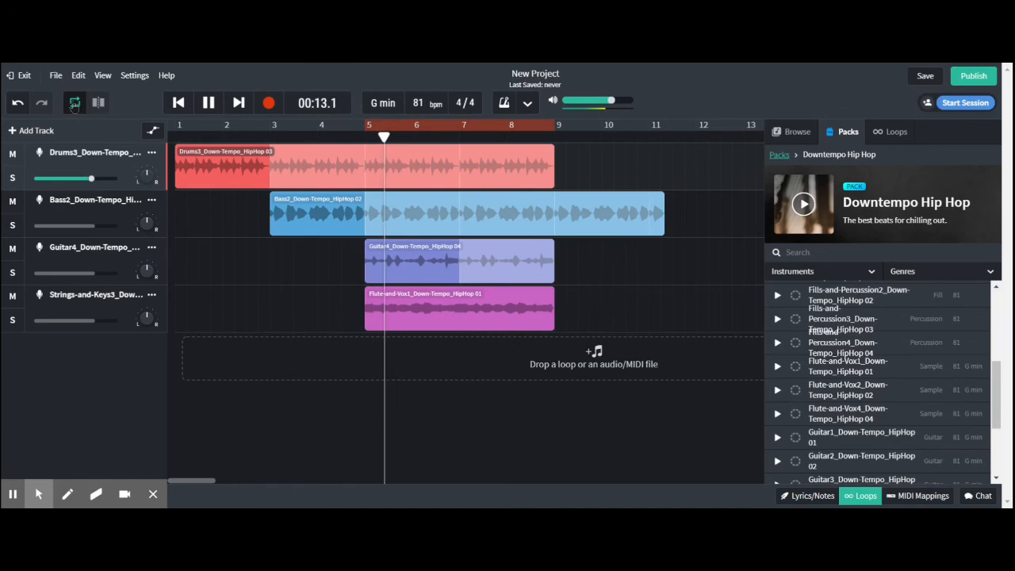
left_click(74, 102)
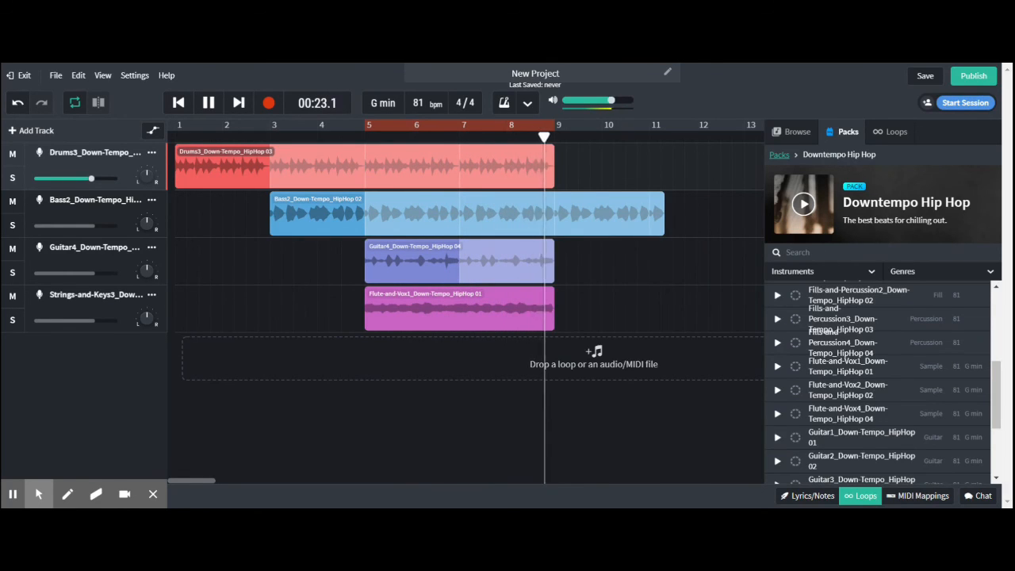
left_click(612, 105)
left_click_drag(611, 106, 608, 106)
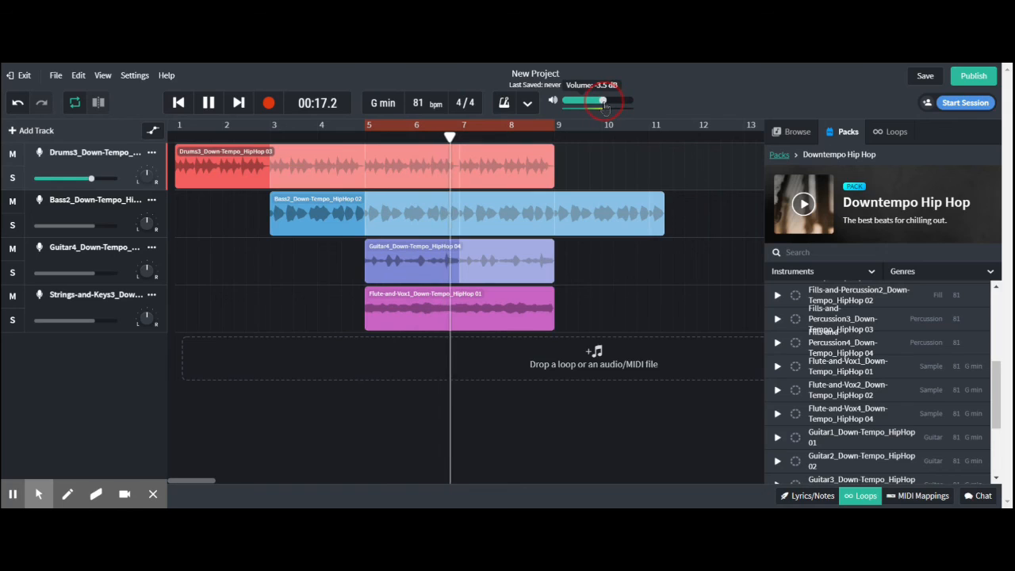
left_click_drag(604, 105, 585, 108)
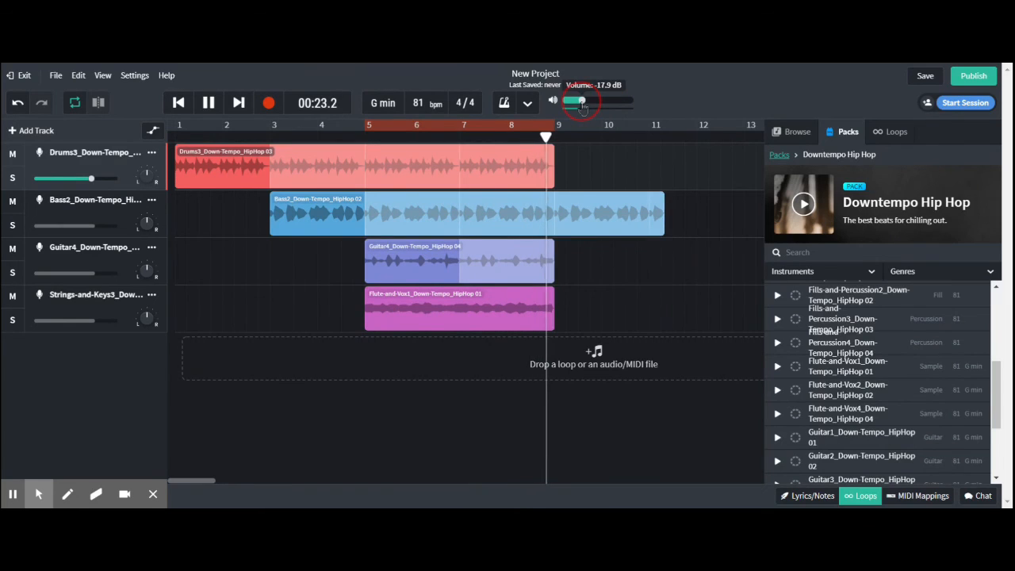